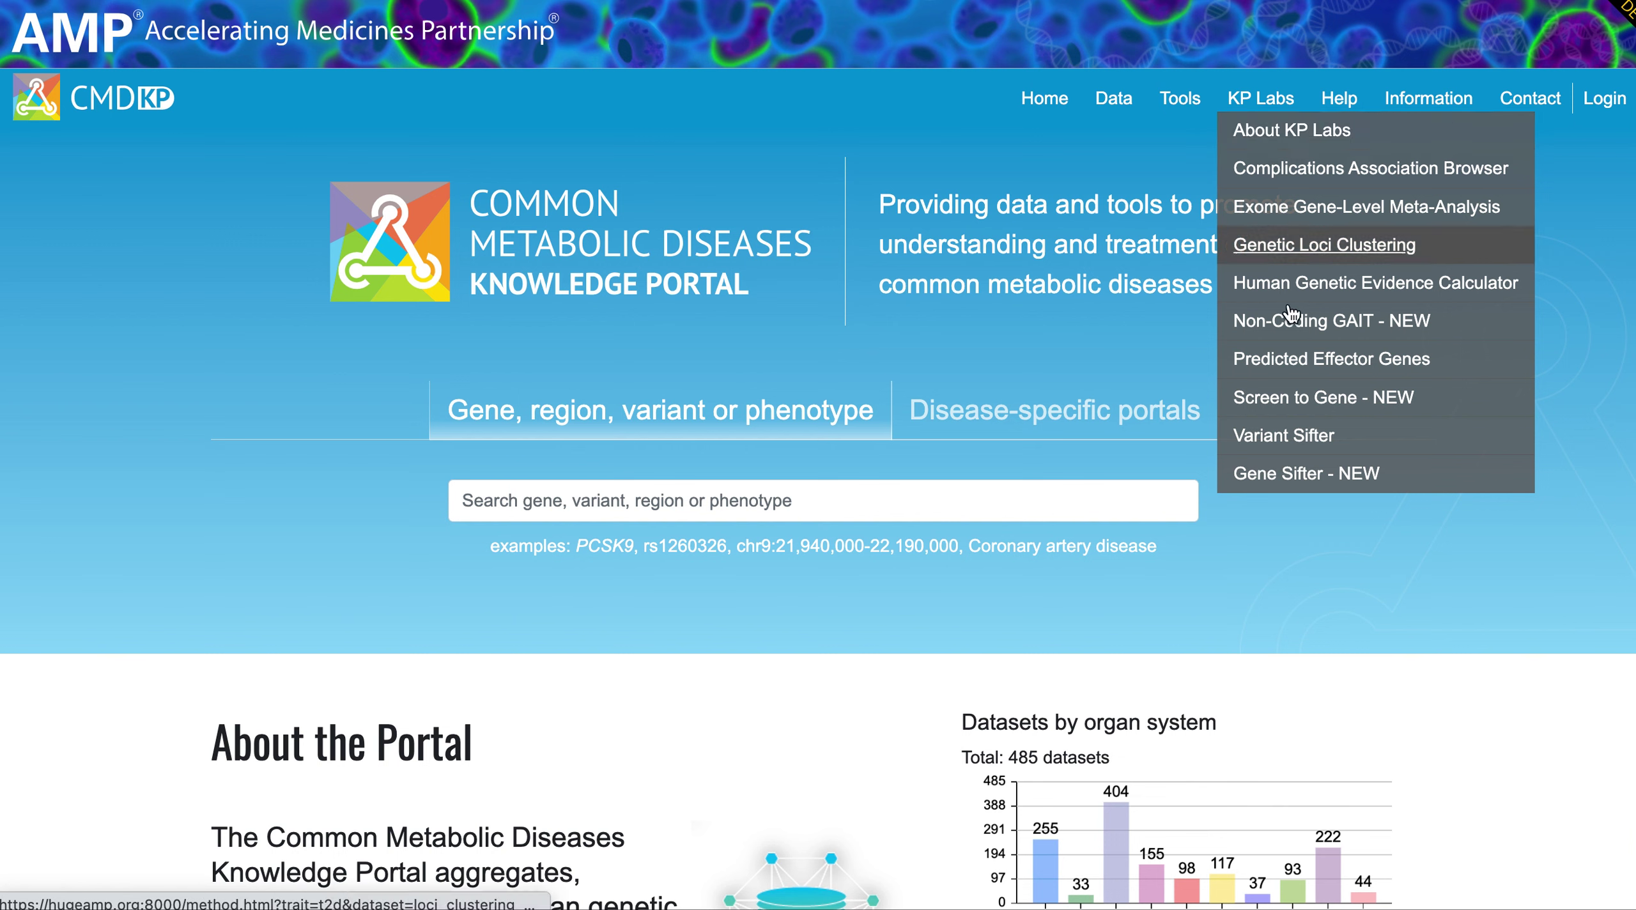
Step: Open the Gene Sifter tool and bring its empty Build search criteria section into view
click(1293, 470)
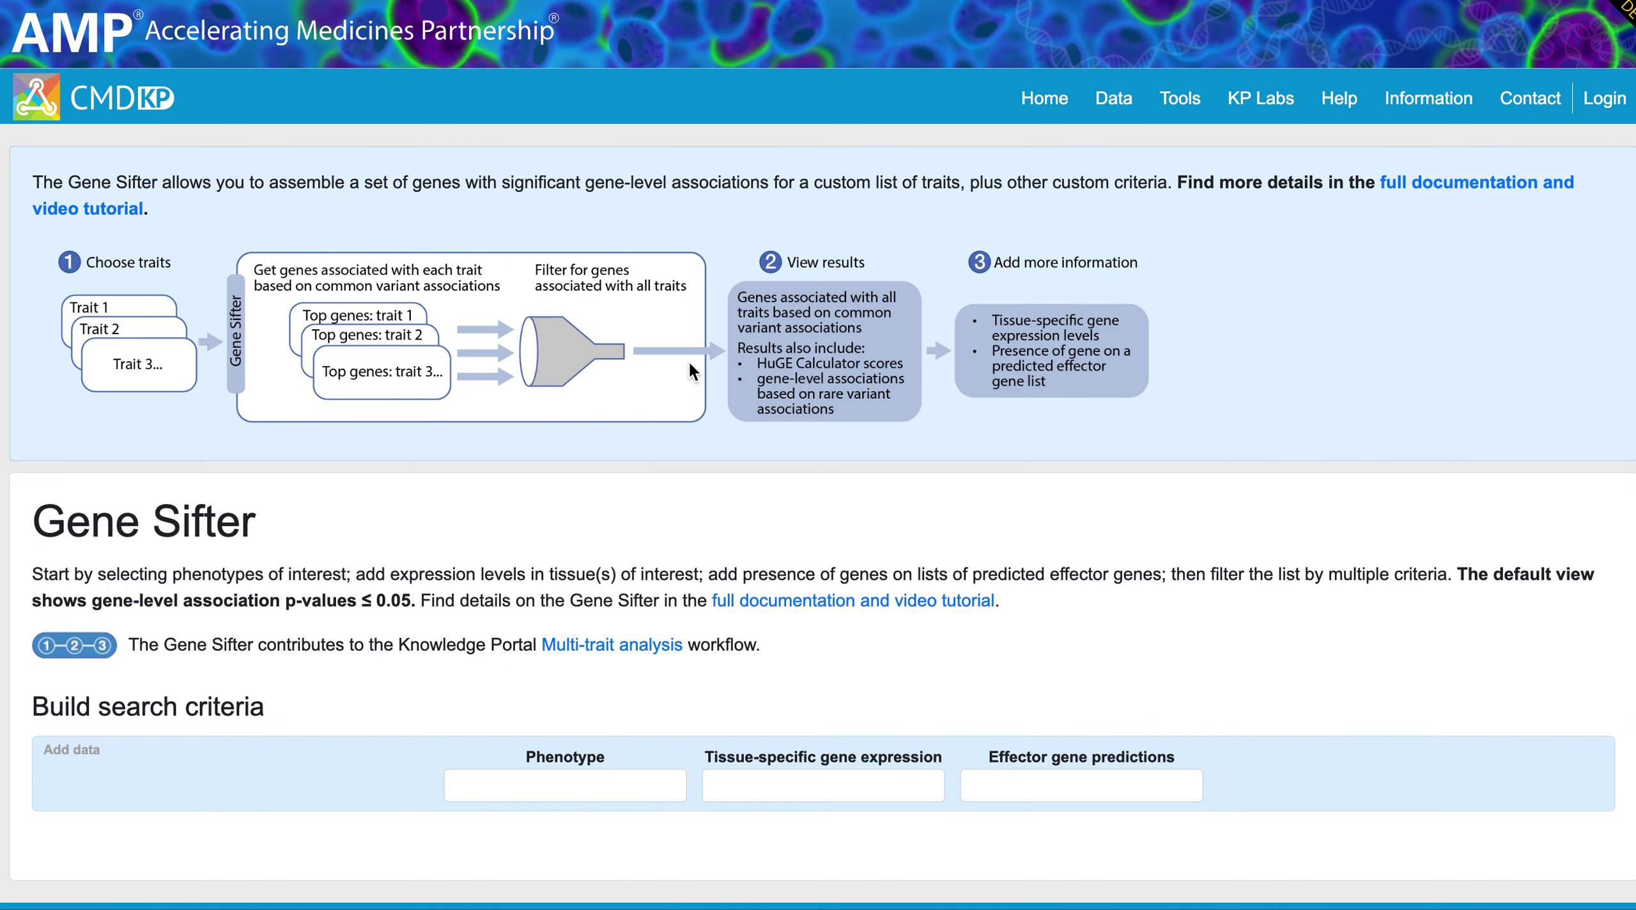
scroll(730, 528, down, 1)
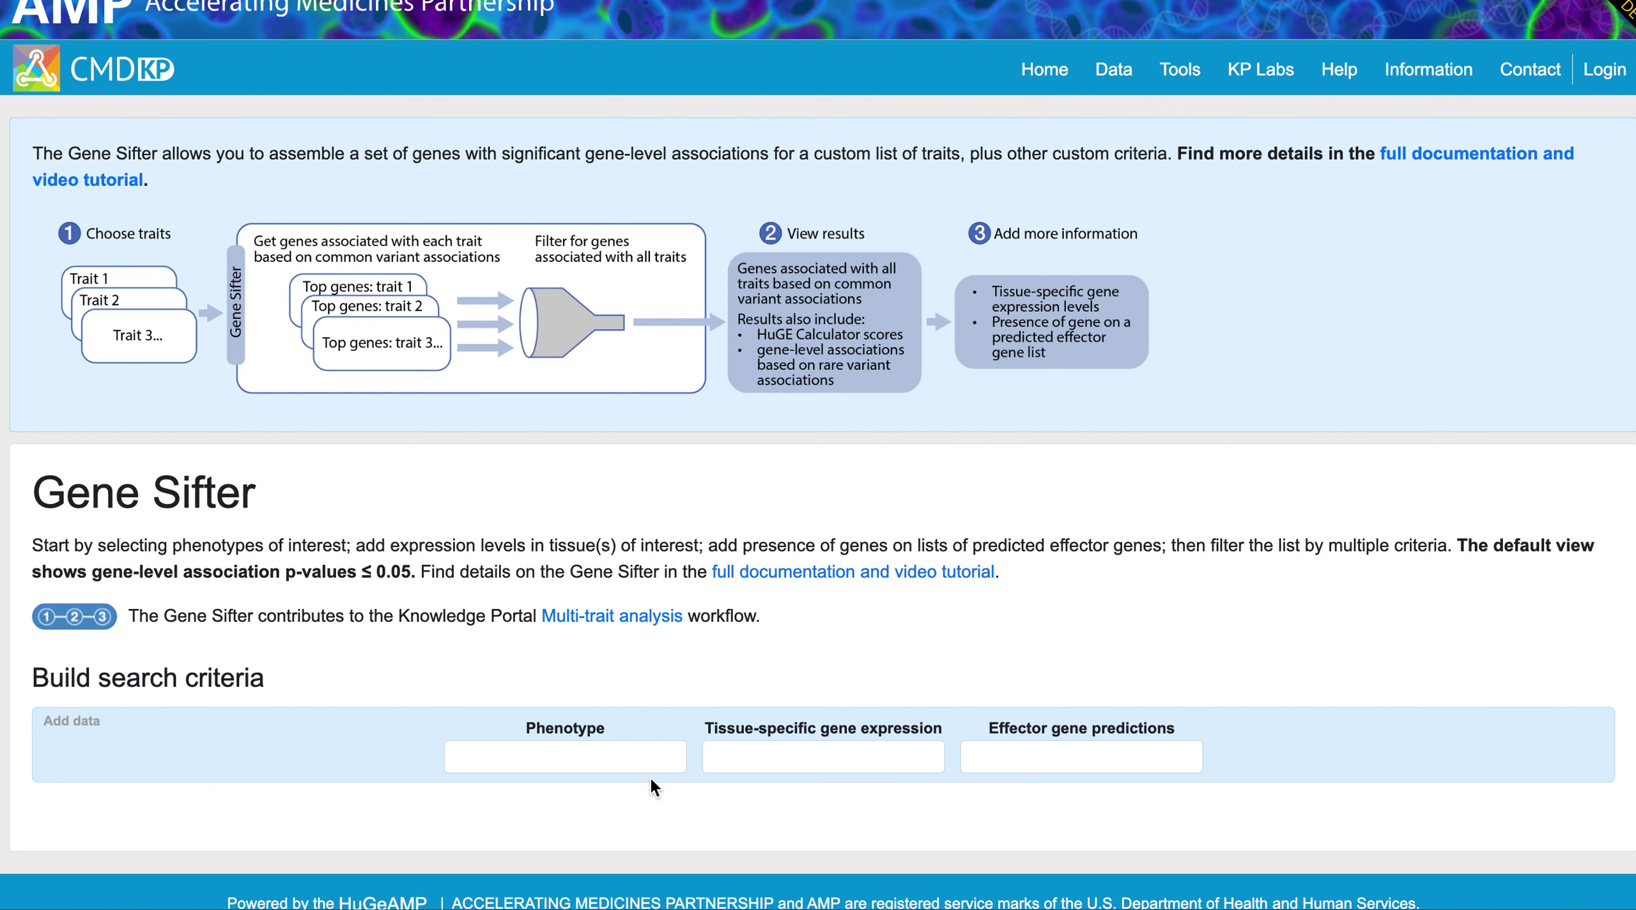
Step: Add phenotypes Fasting insulin adj BMI, Triglycerides and HDL cholesterol, giving 1006 matching genes
click(613, 761)
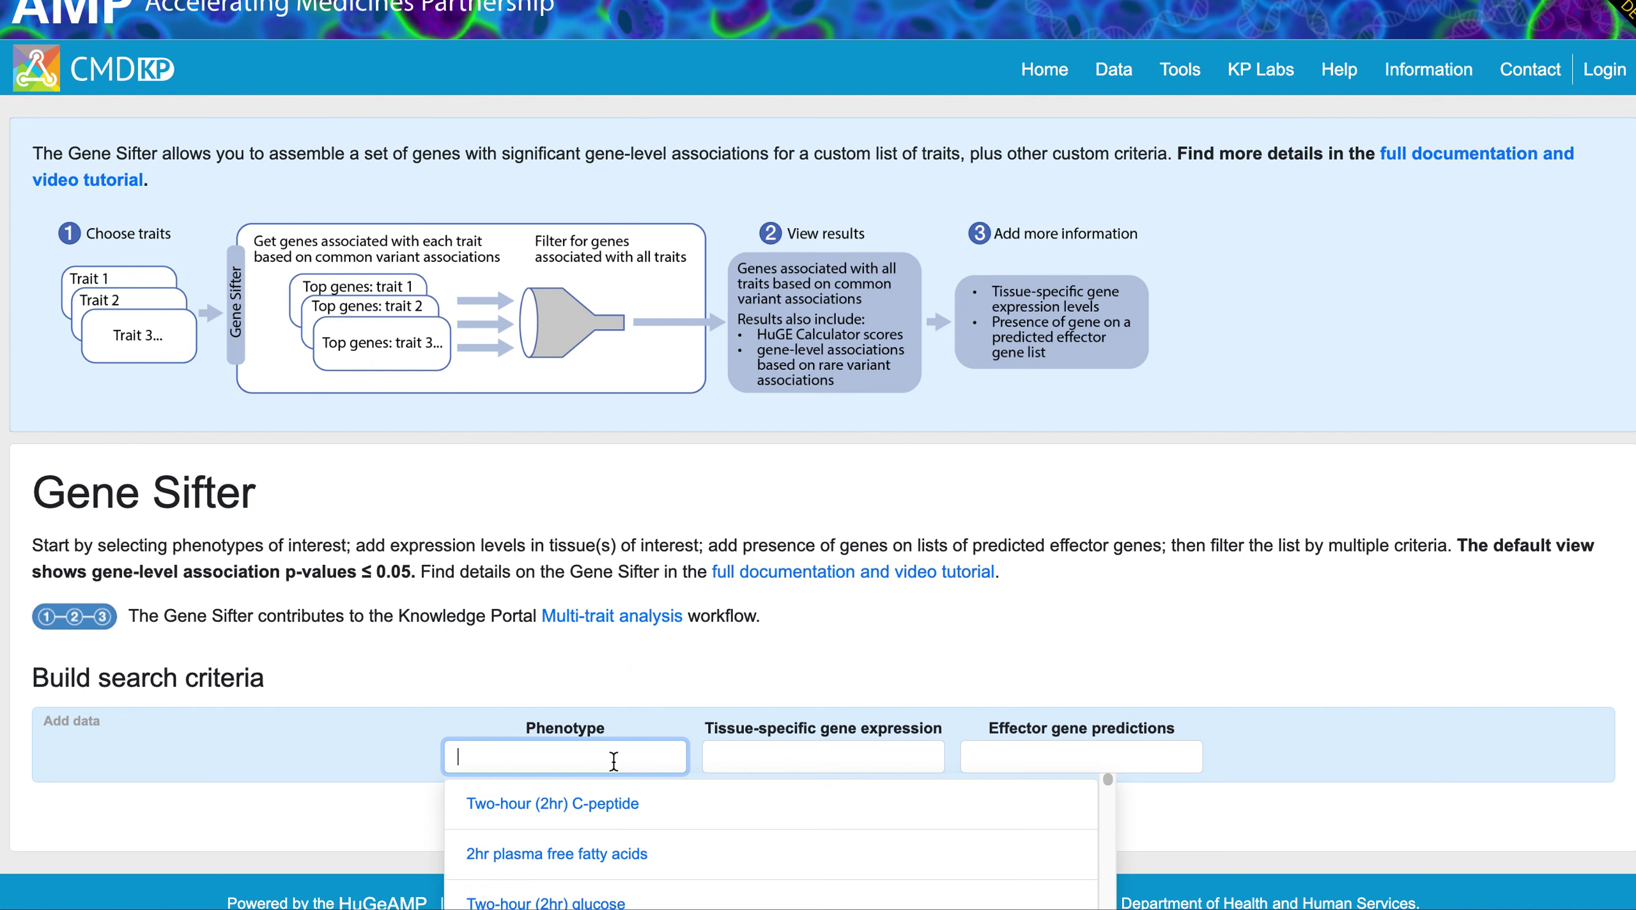
text(f)
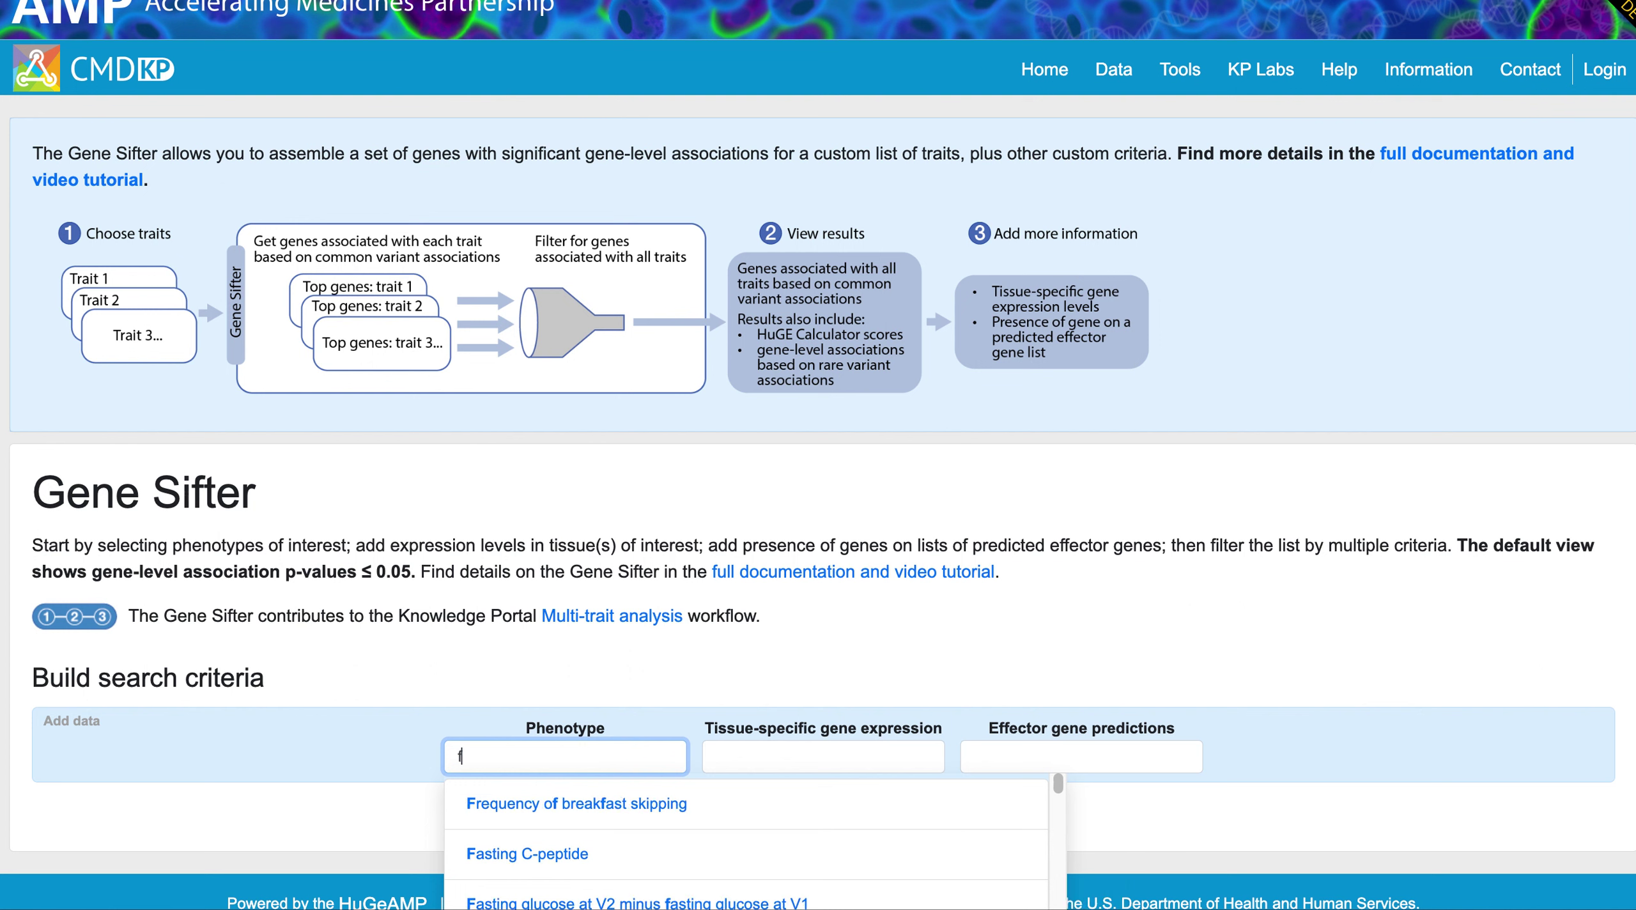
text(asting insul)
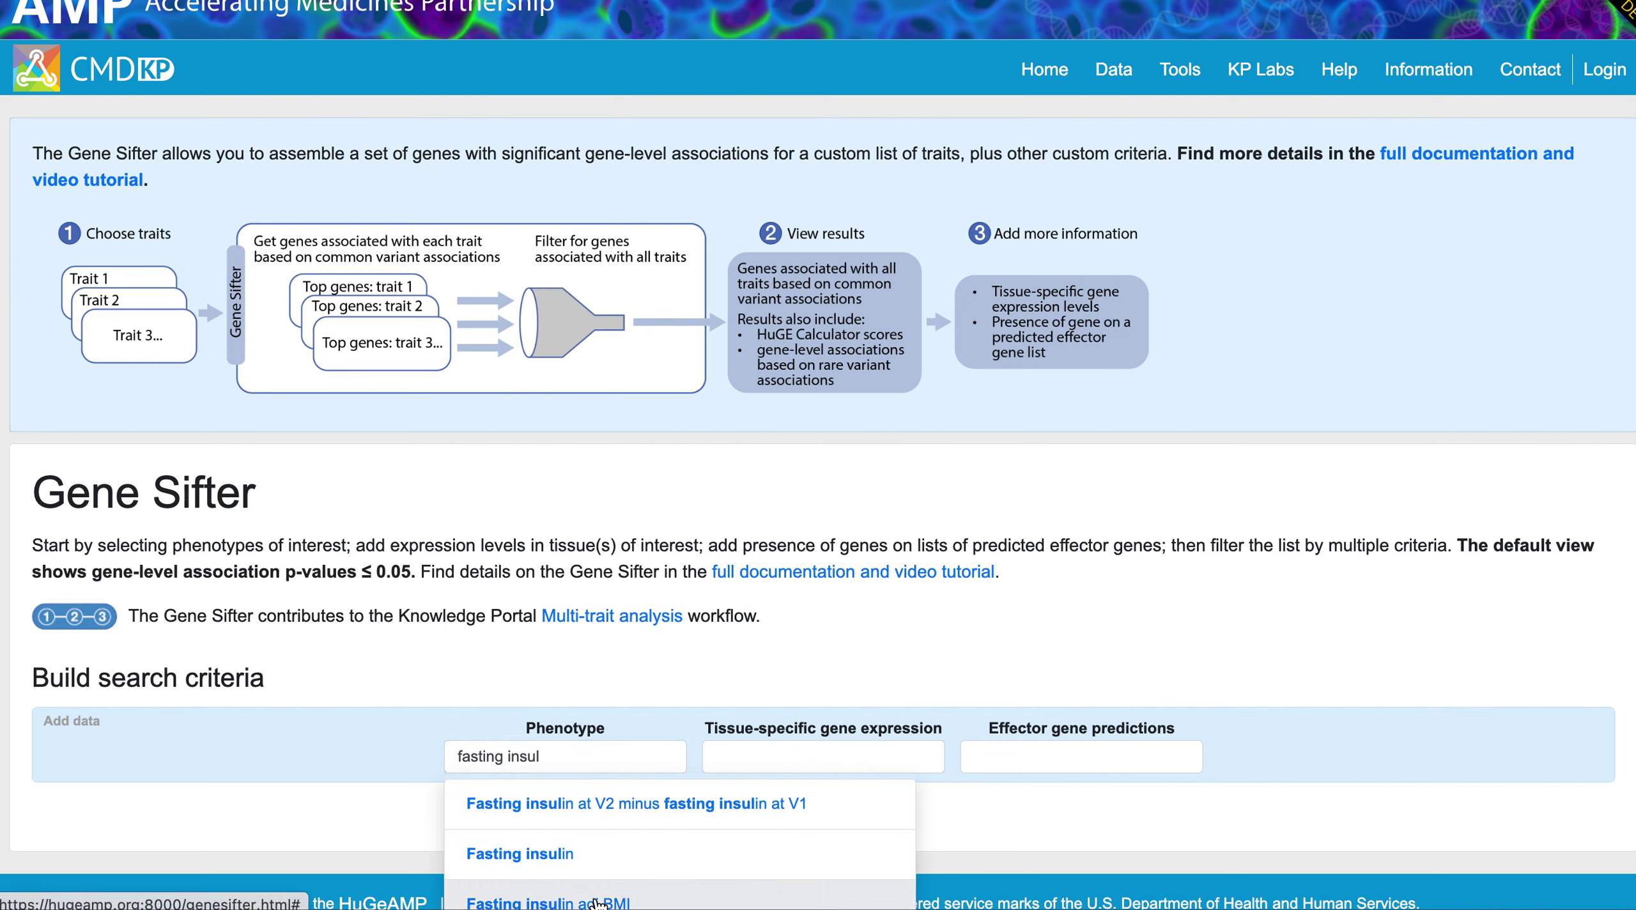
click(597, 903)
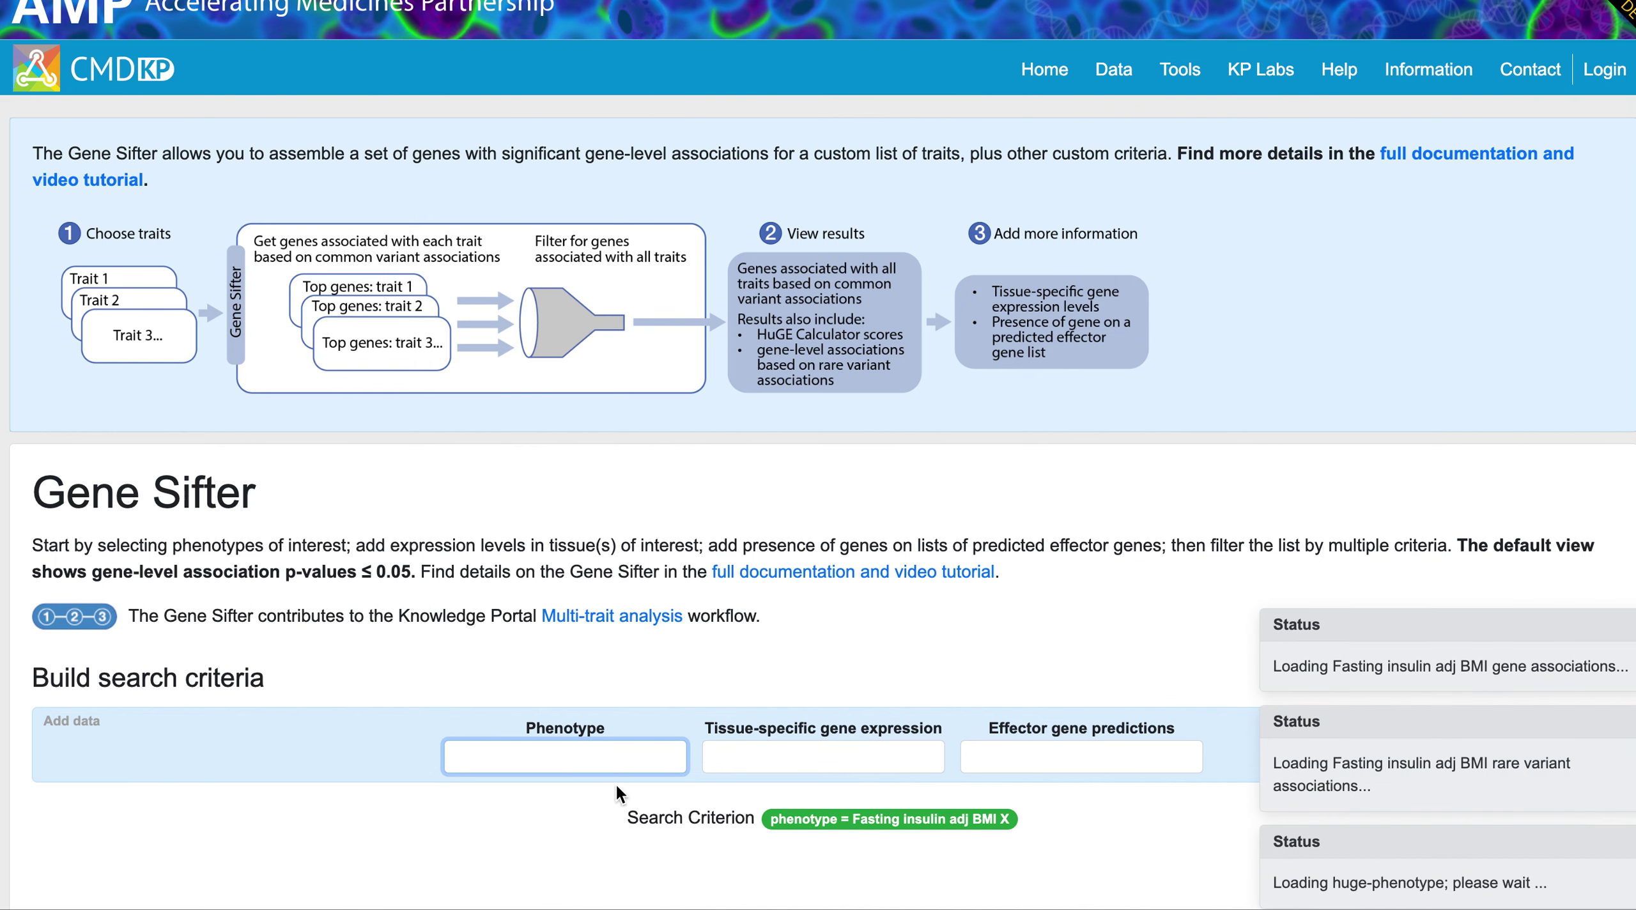
text(t)
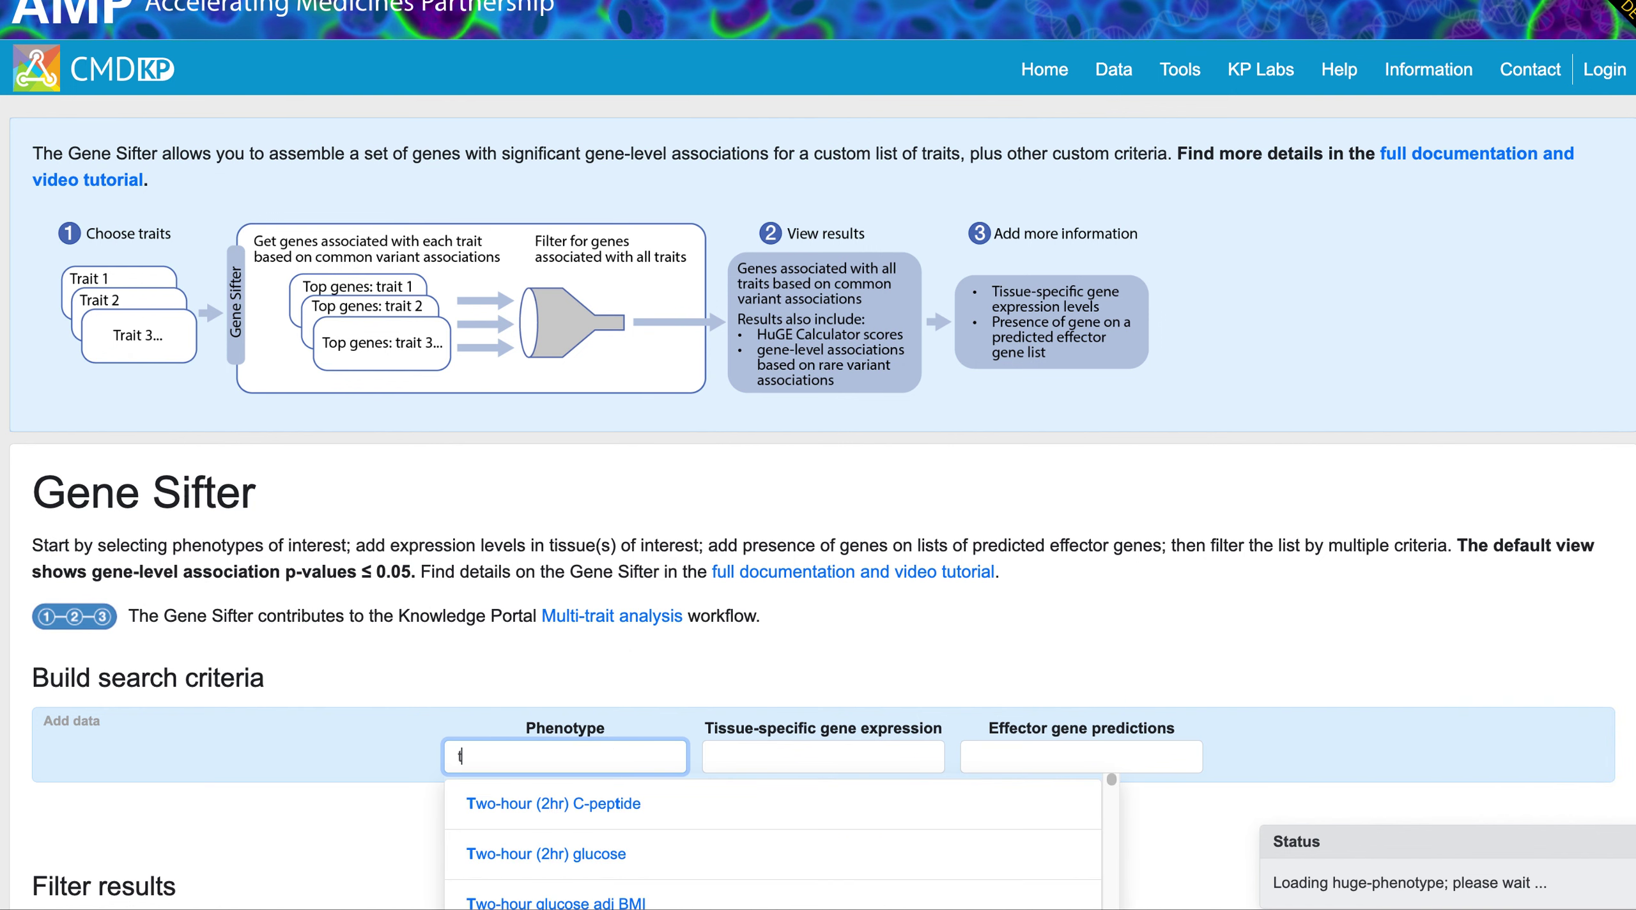
text(rig)
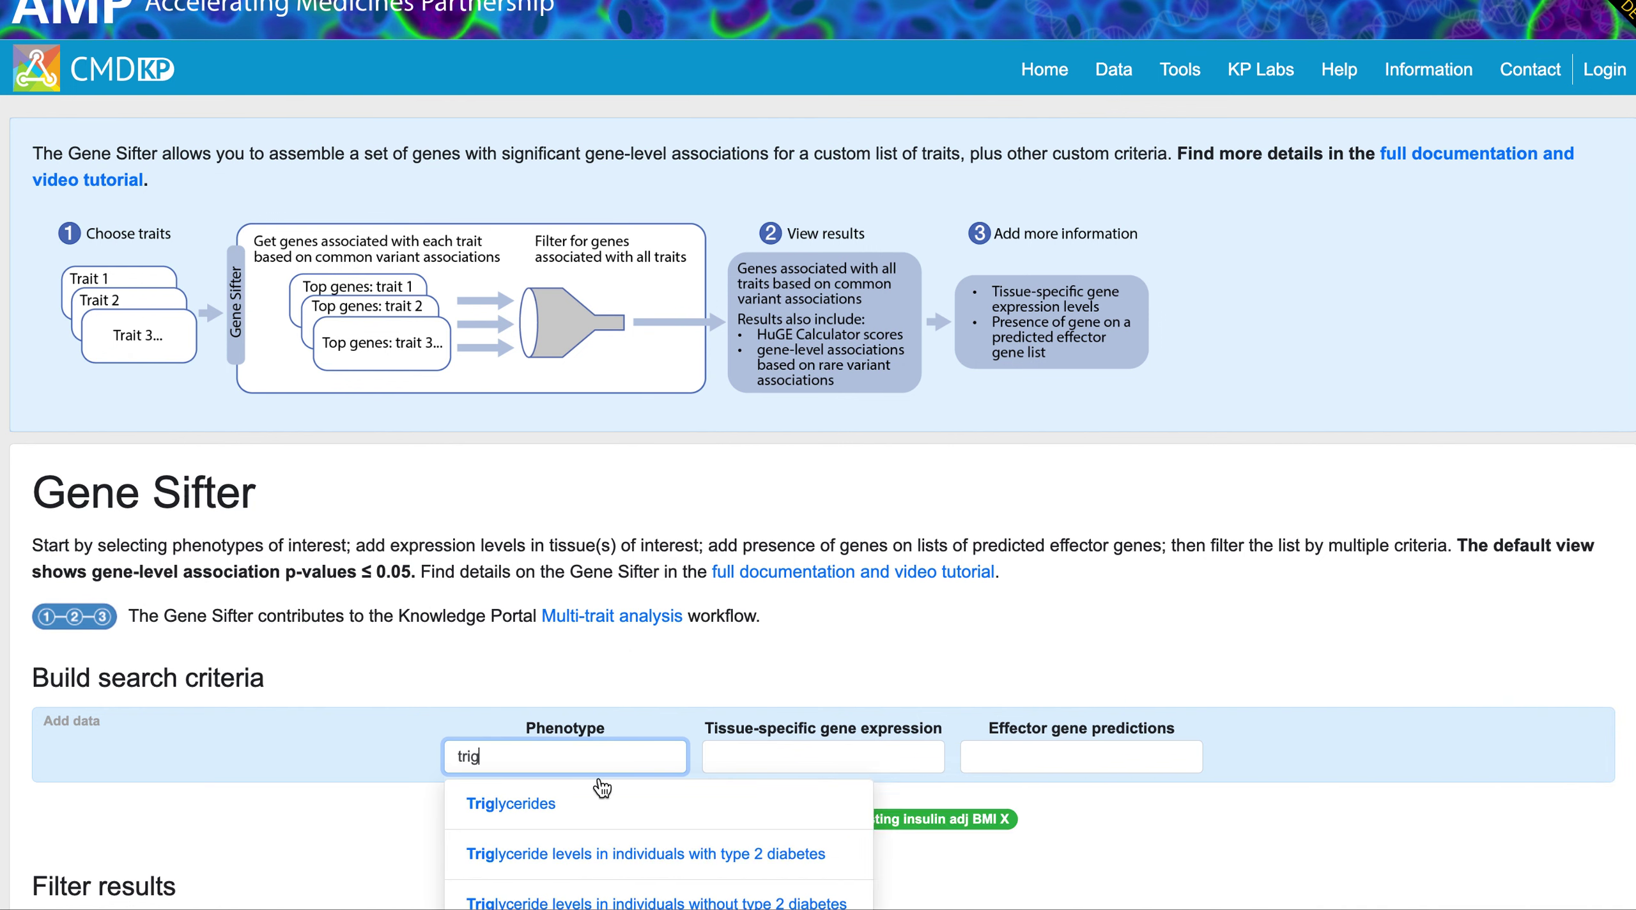
click(500, 792)
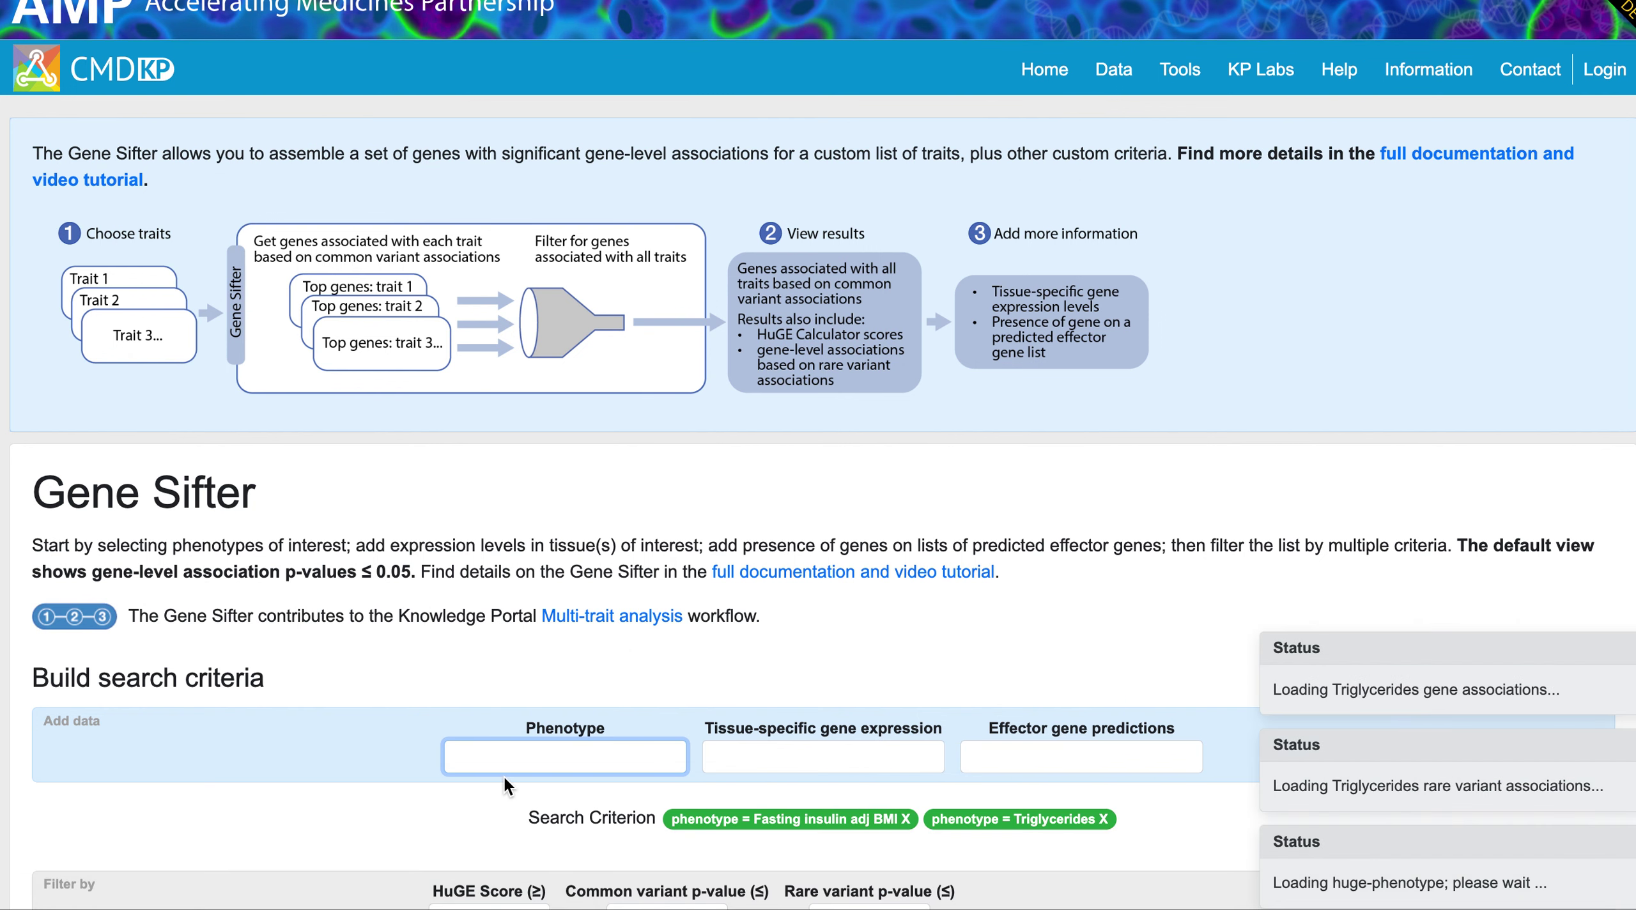
text(hdl)
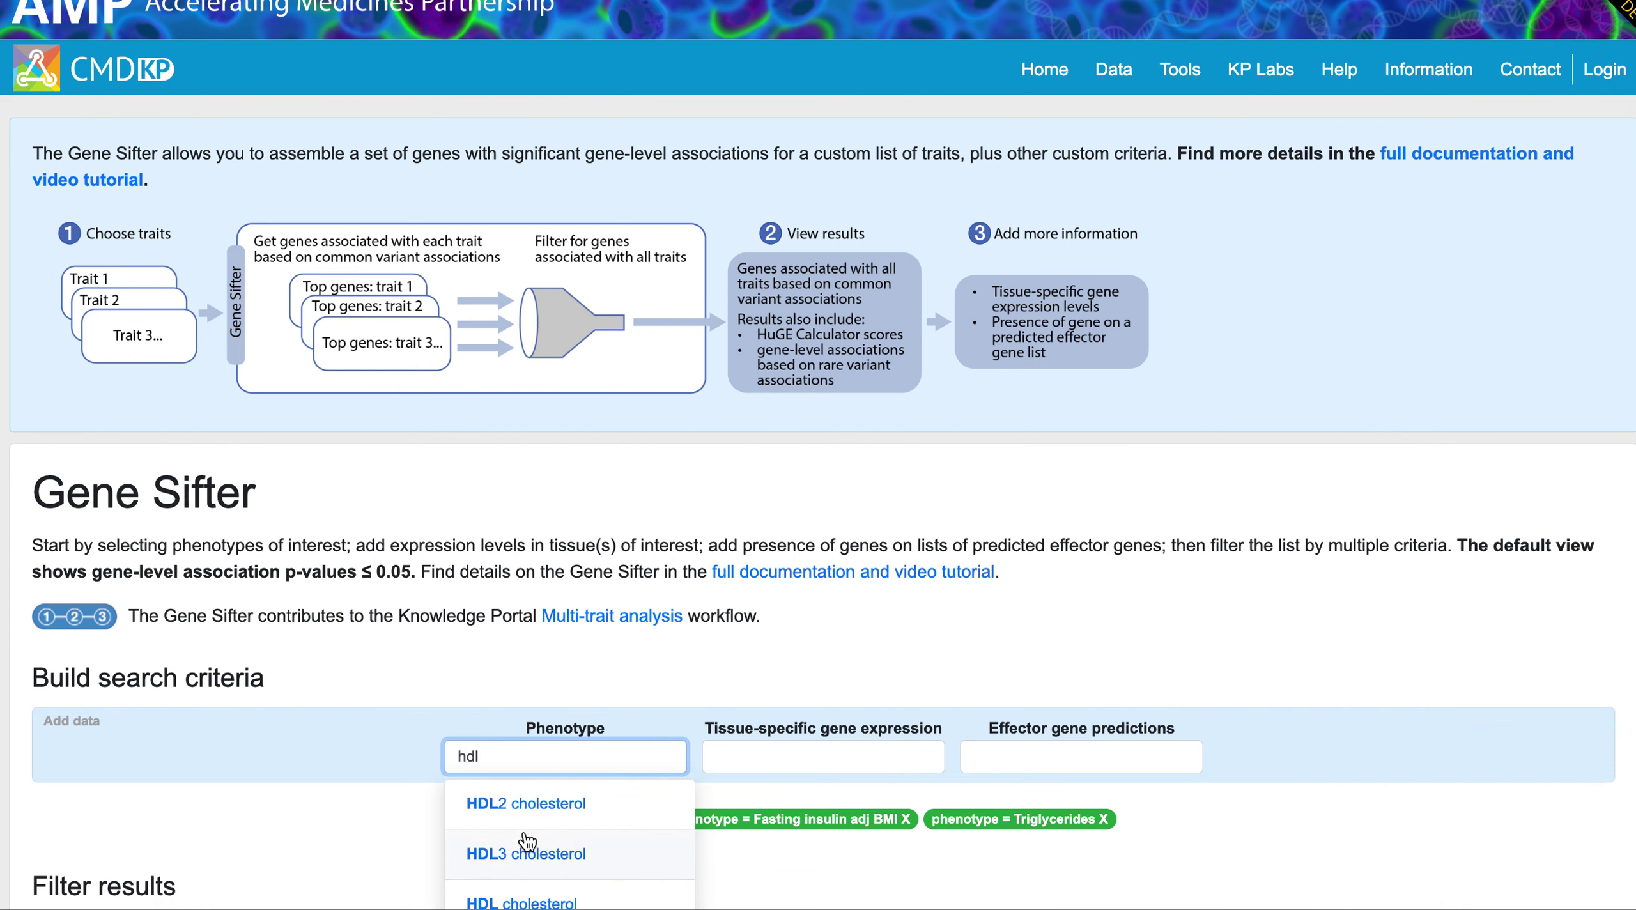
click(523, 903)
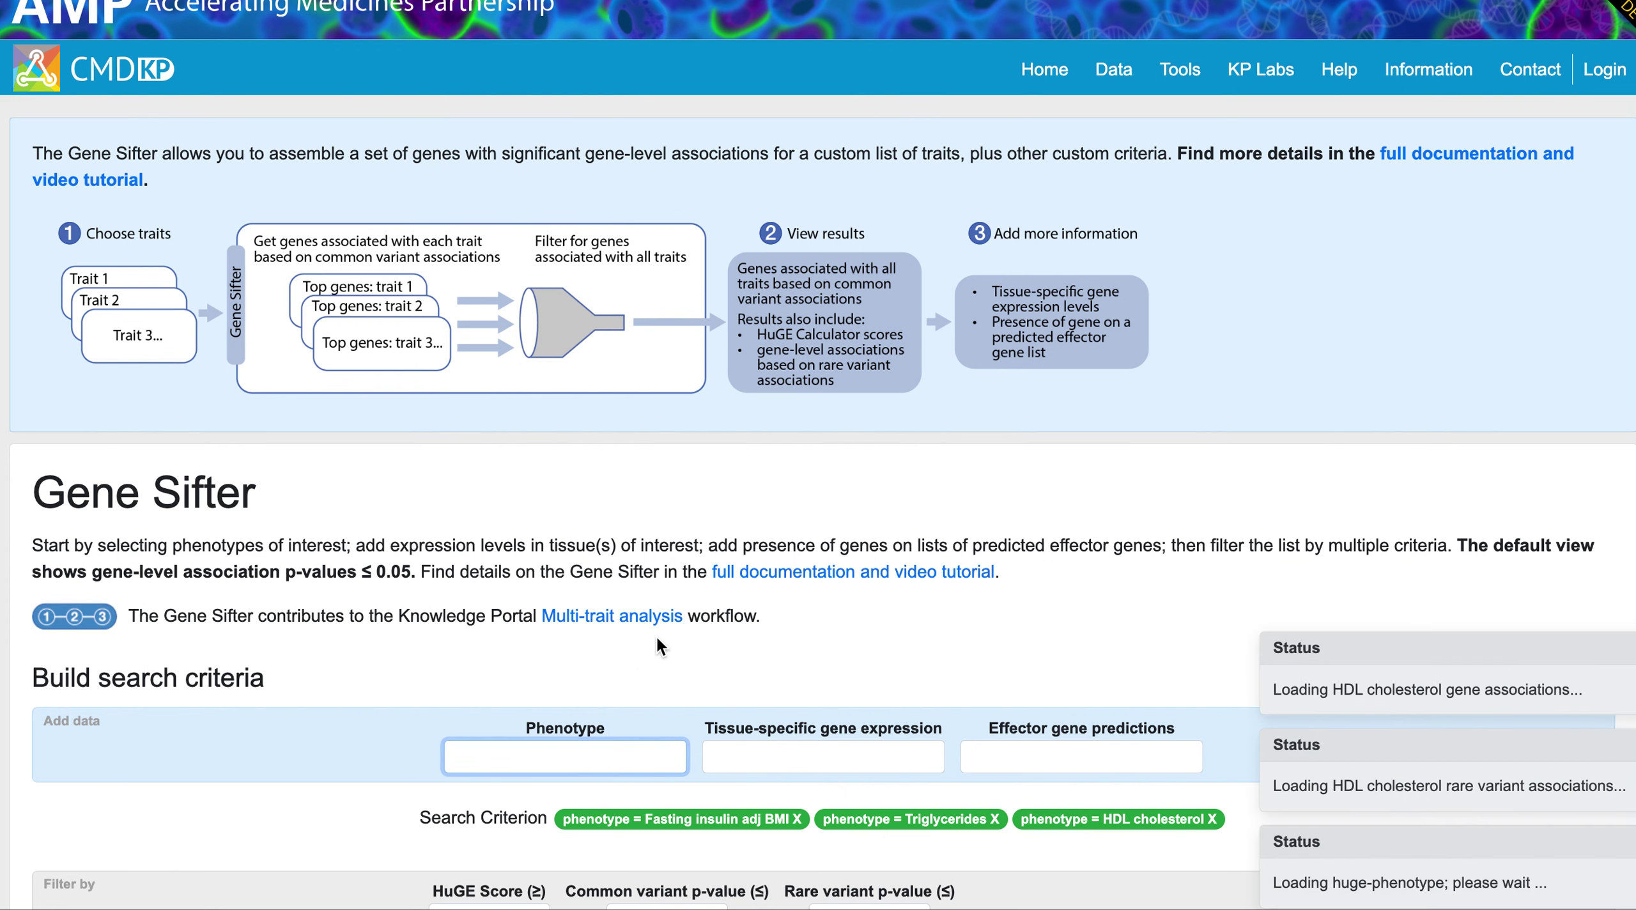
scroll(657, 640, down, 5)
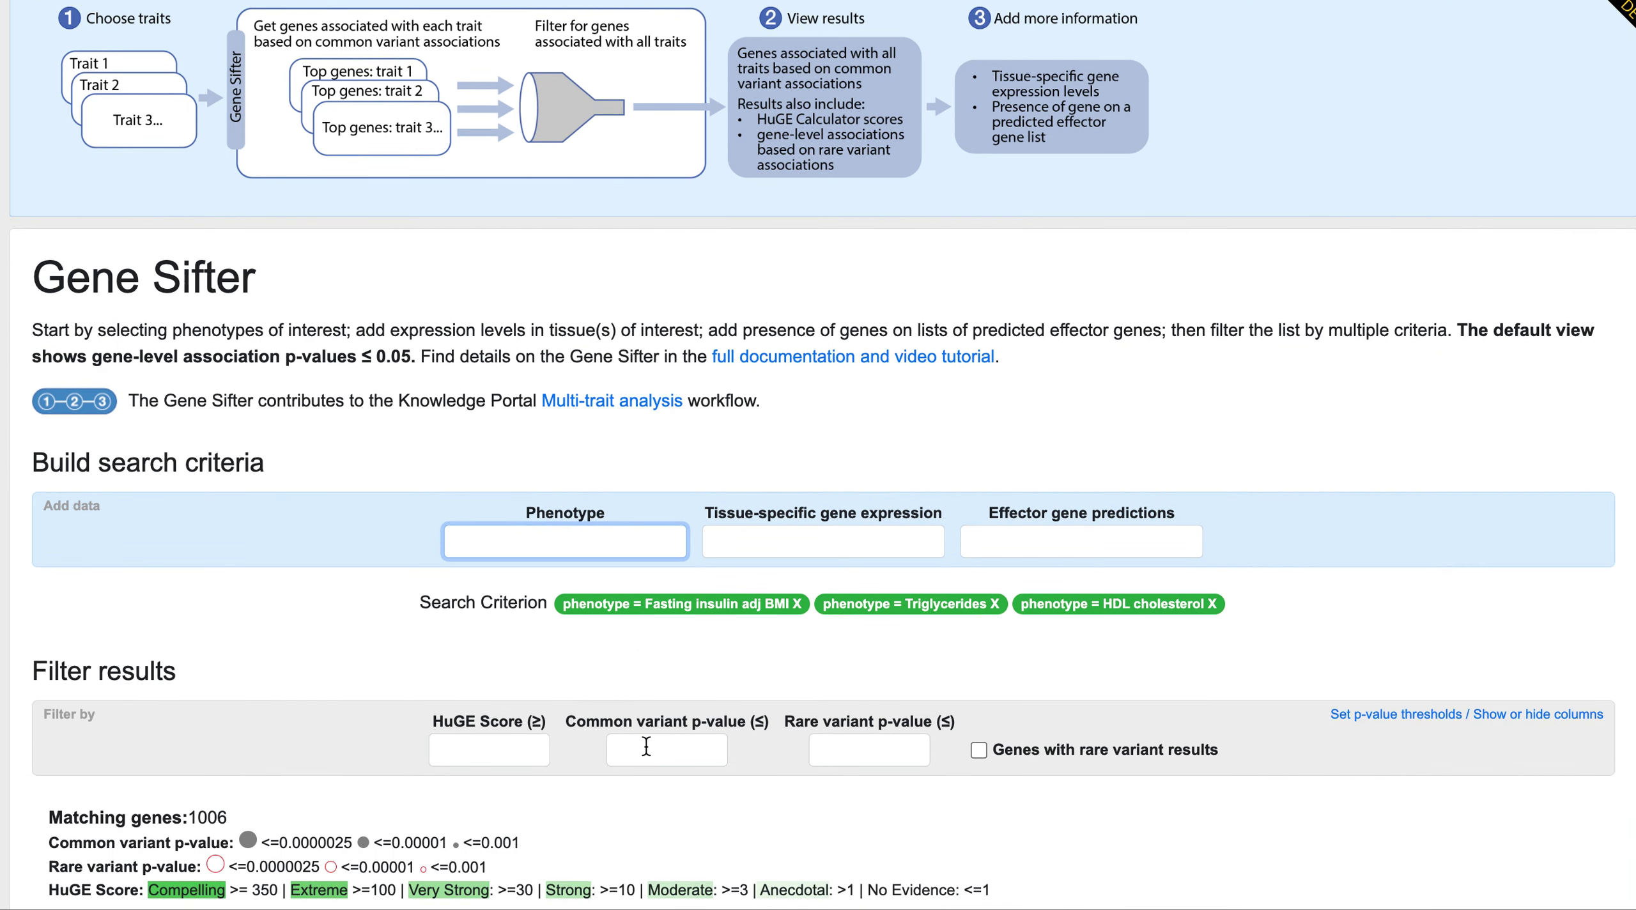
Step: Apply a common variant p-value cutoff of 2.5e-6, leaving 751 genes
click(646, 749)
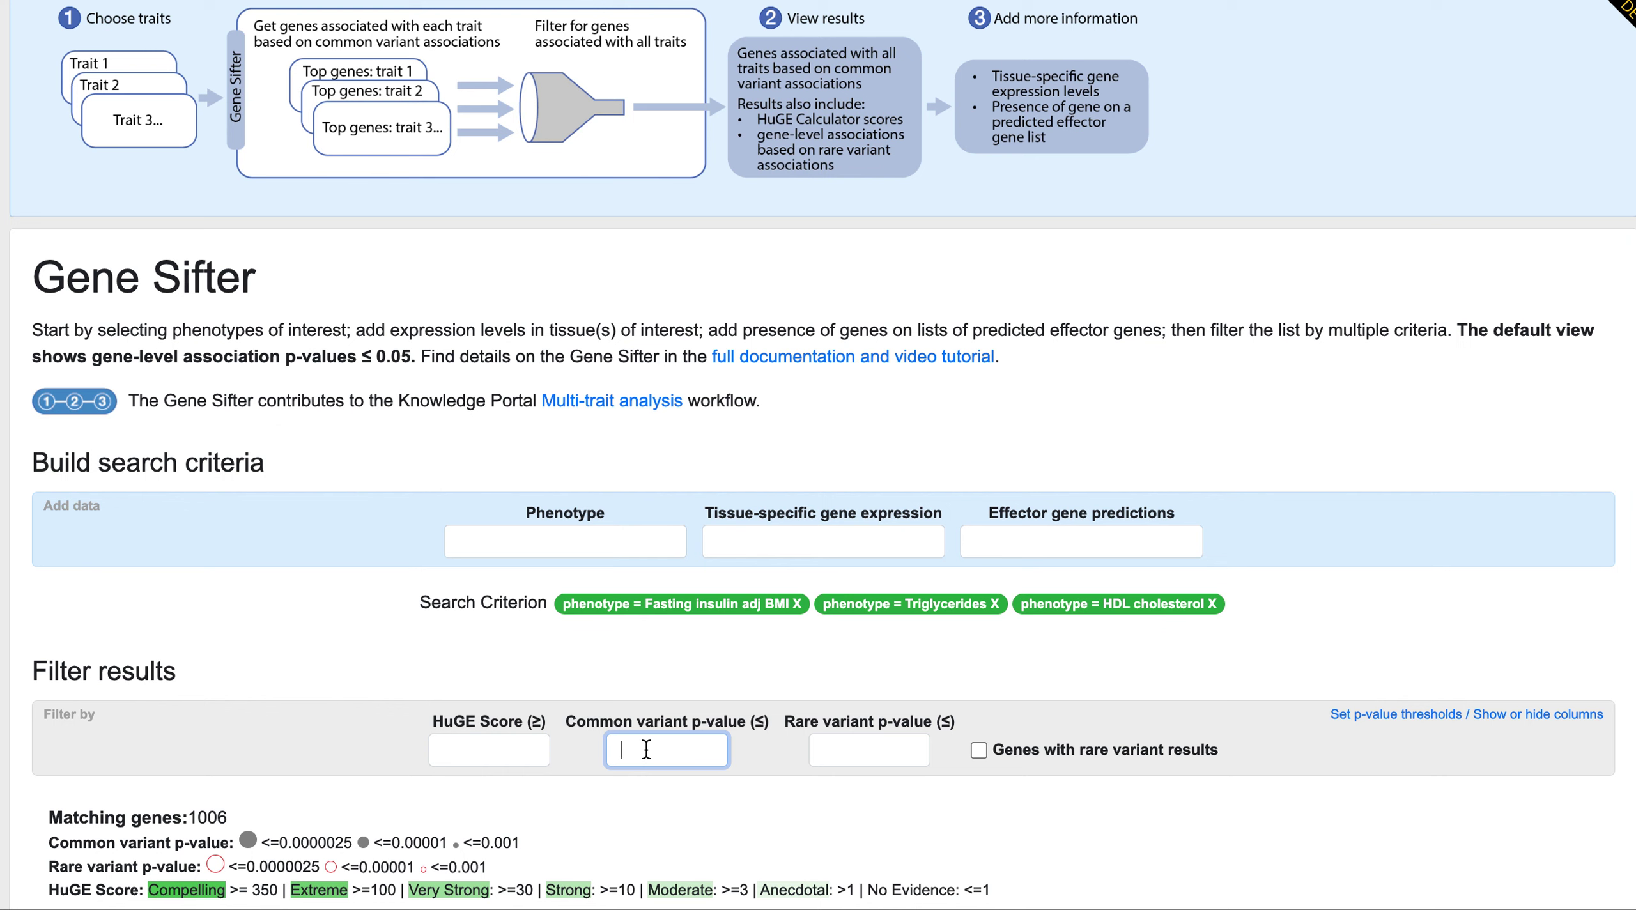
text(2.5e-6)
key(Return)
scroll(588, 726, down, 1)
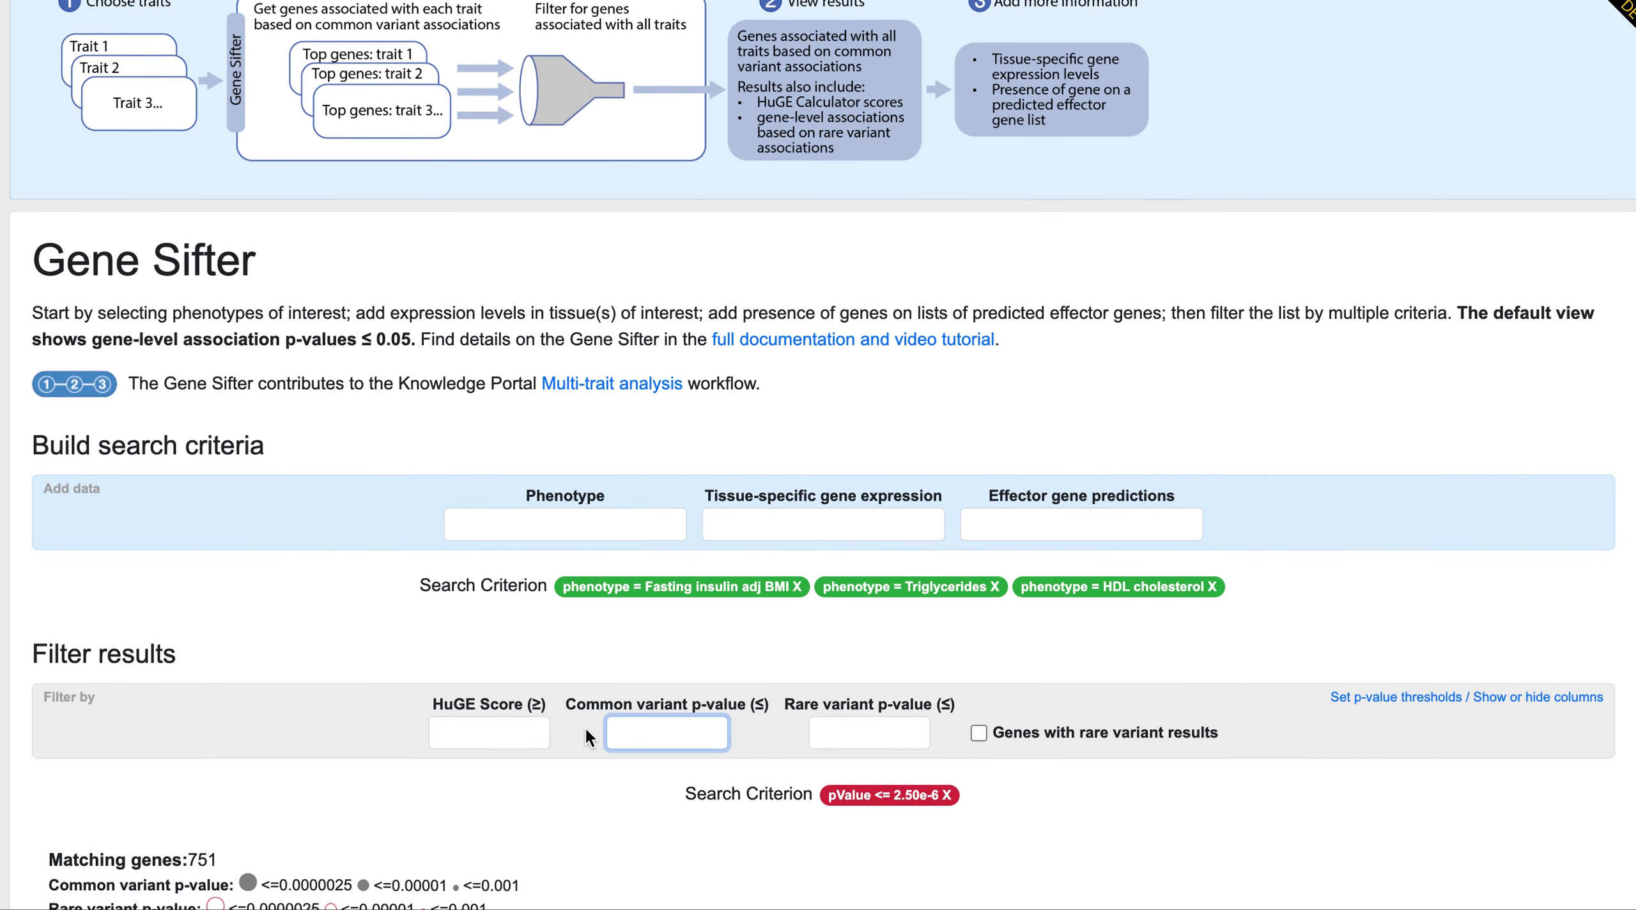
scroll(587, 726, down, 3)
scroll(582, 728, down, 5)
scroll(583, 741, down, 2)
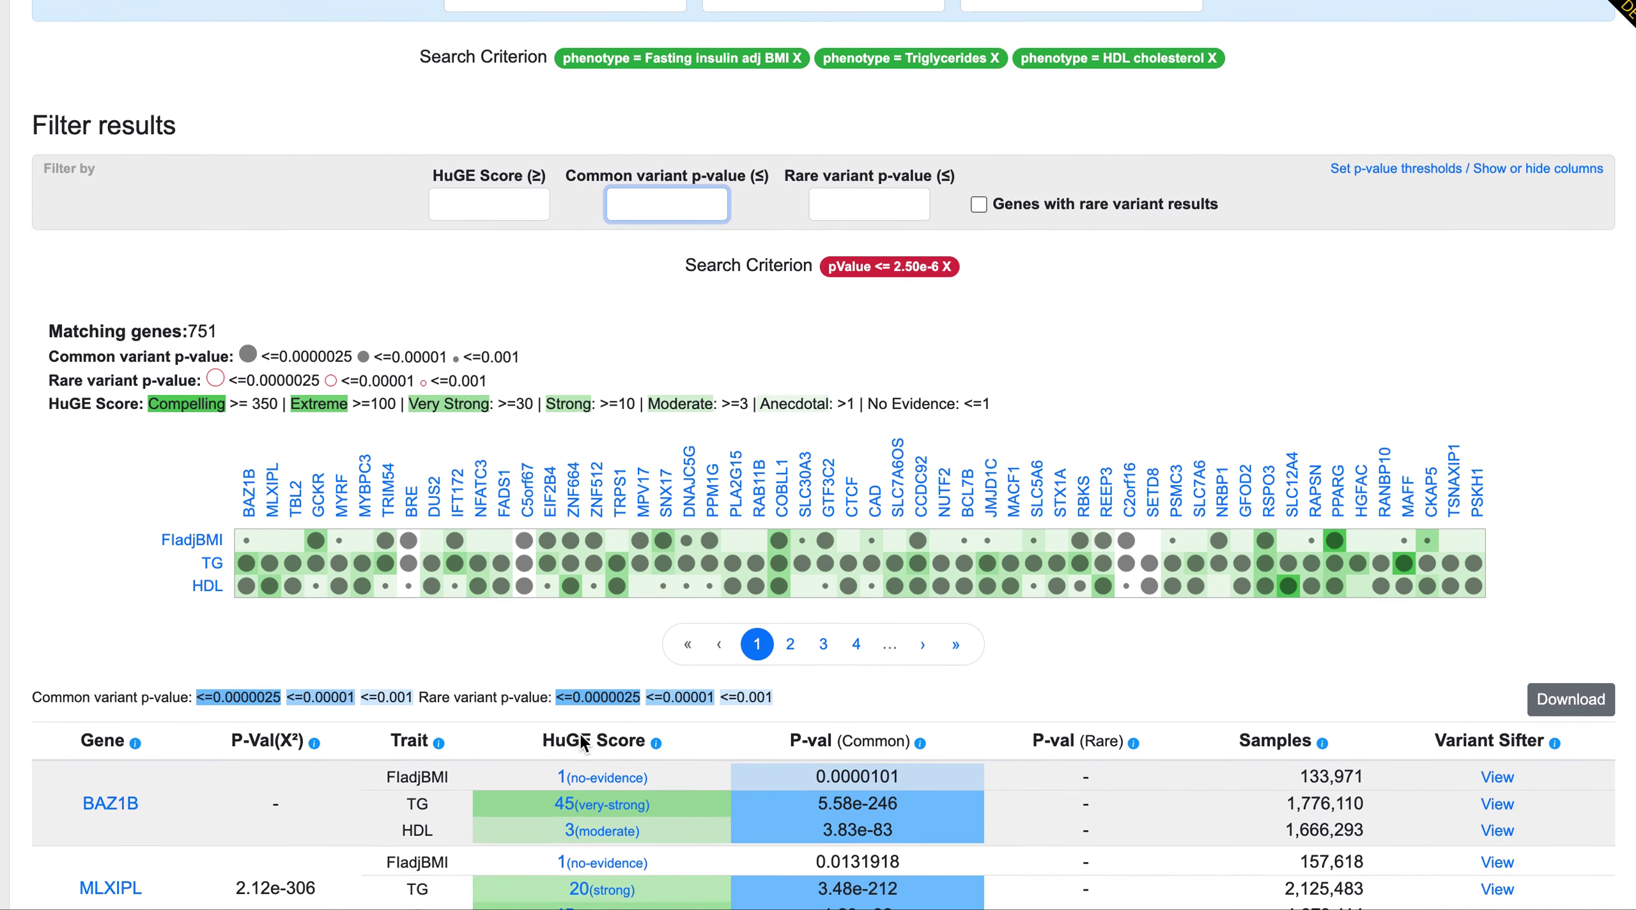
scroll(583, 742, down, 3)
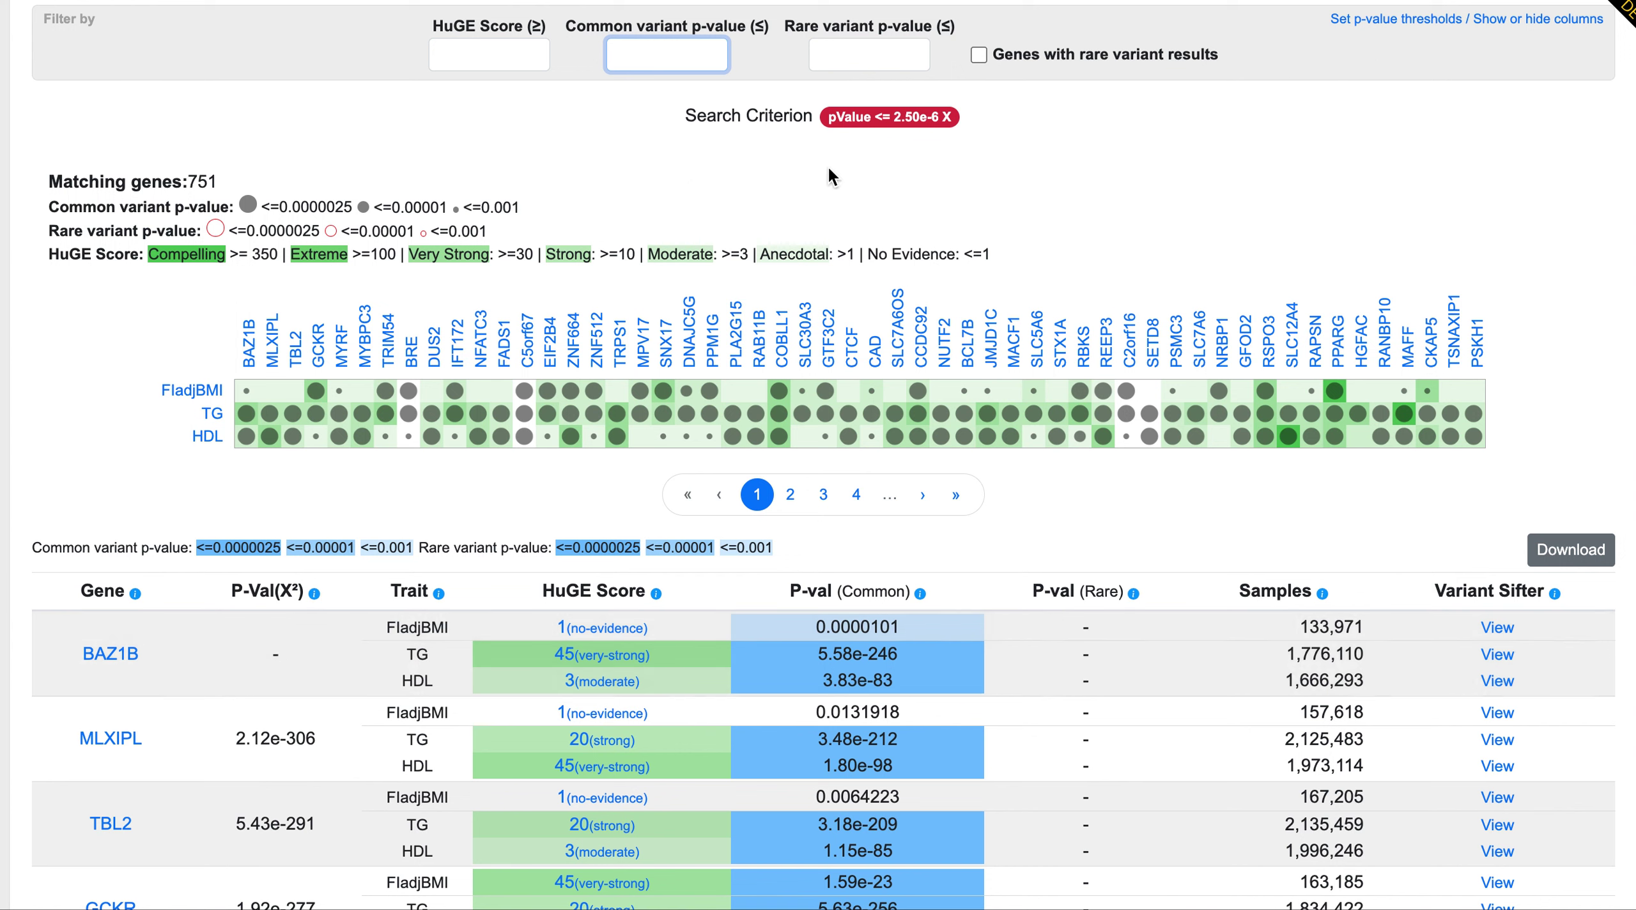
Step: Set the minimum HuGE score to 40
click(485, 56)
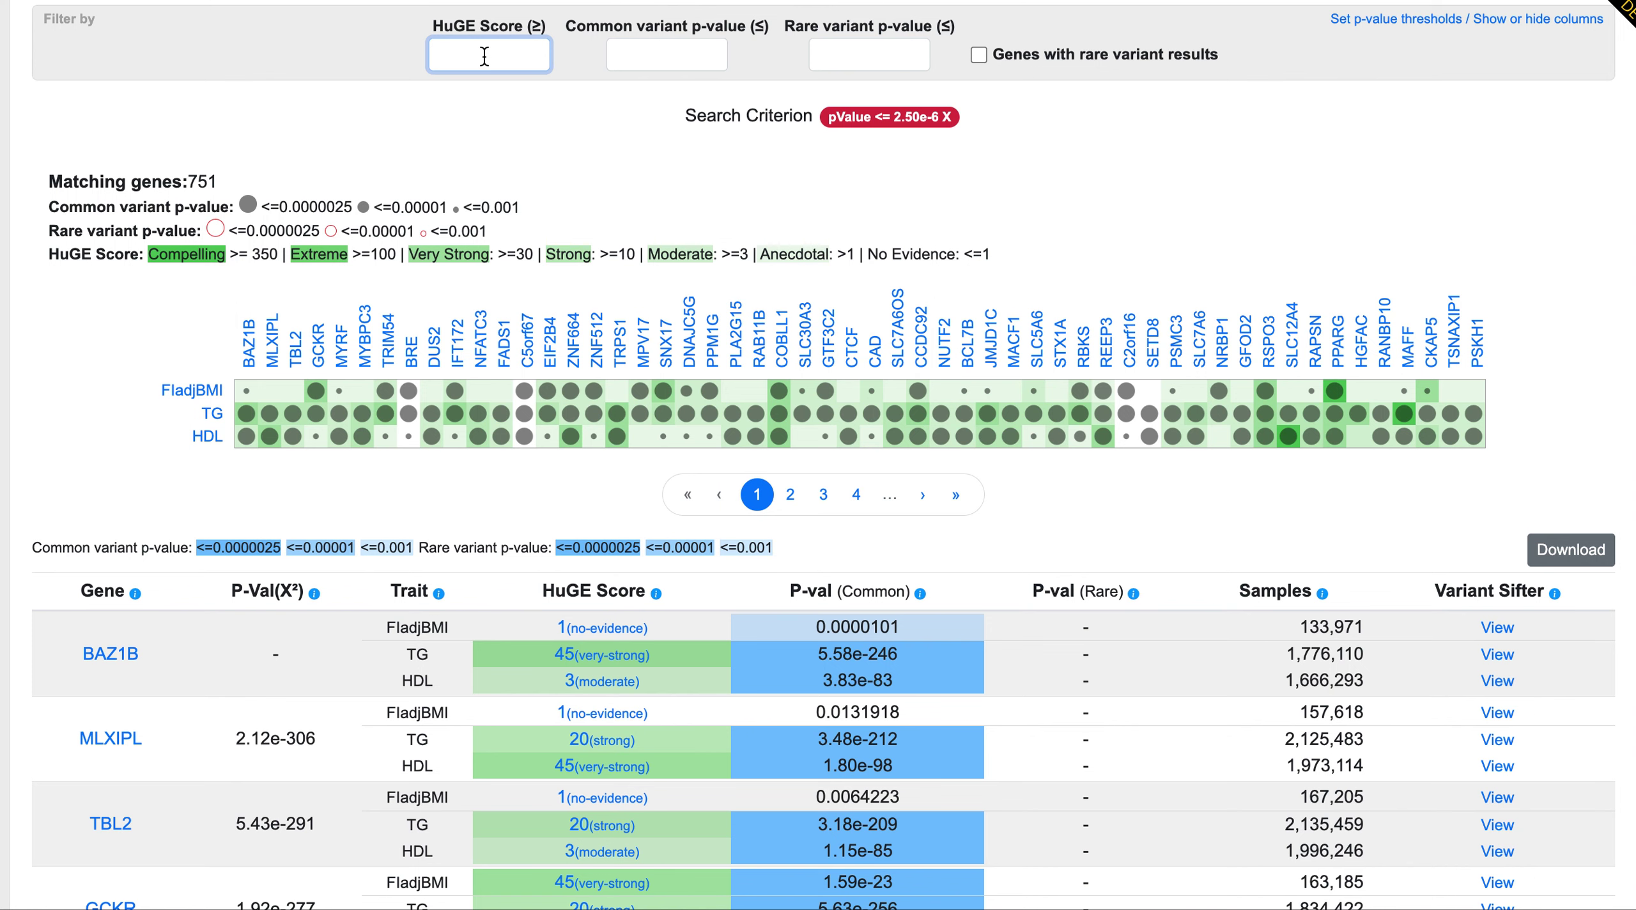
text(40)
key(Return)
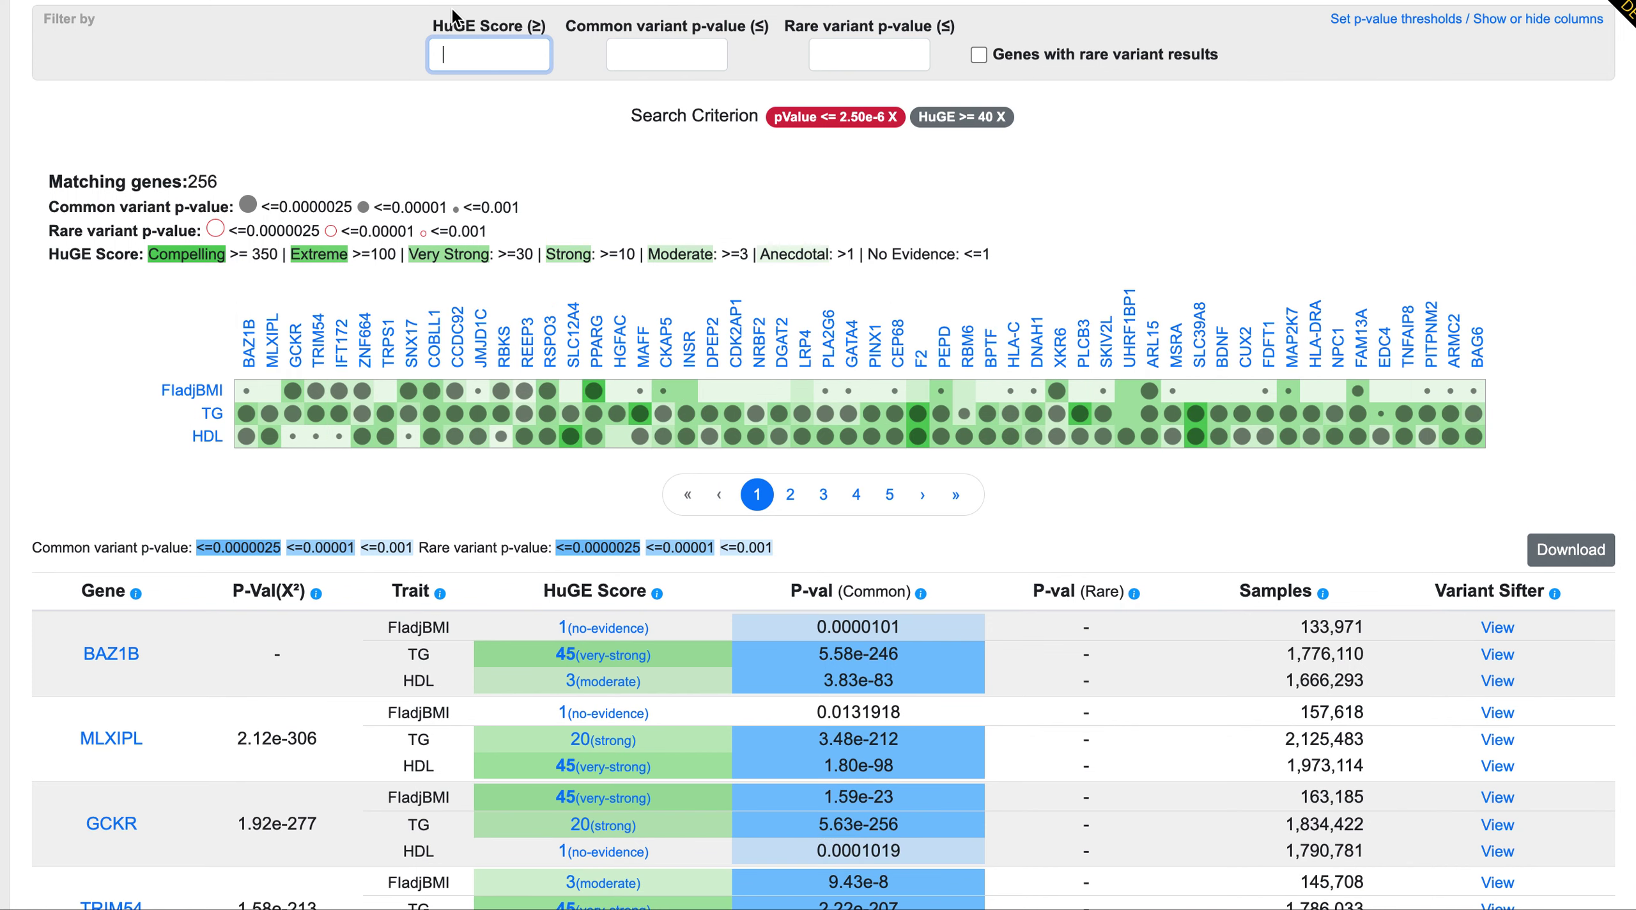
Step: Keep only genes with rare variant results, leaving 29 genes
click(978, 56)
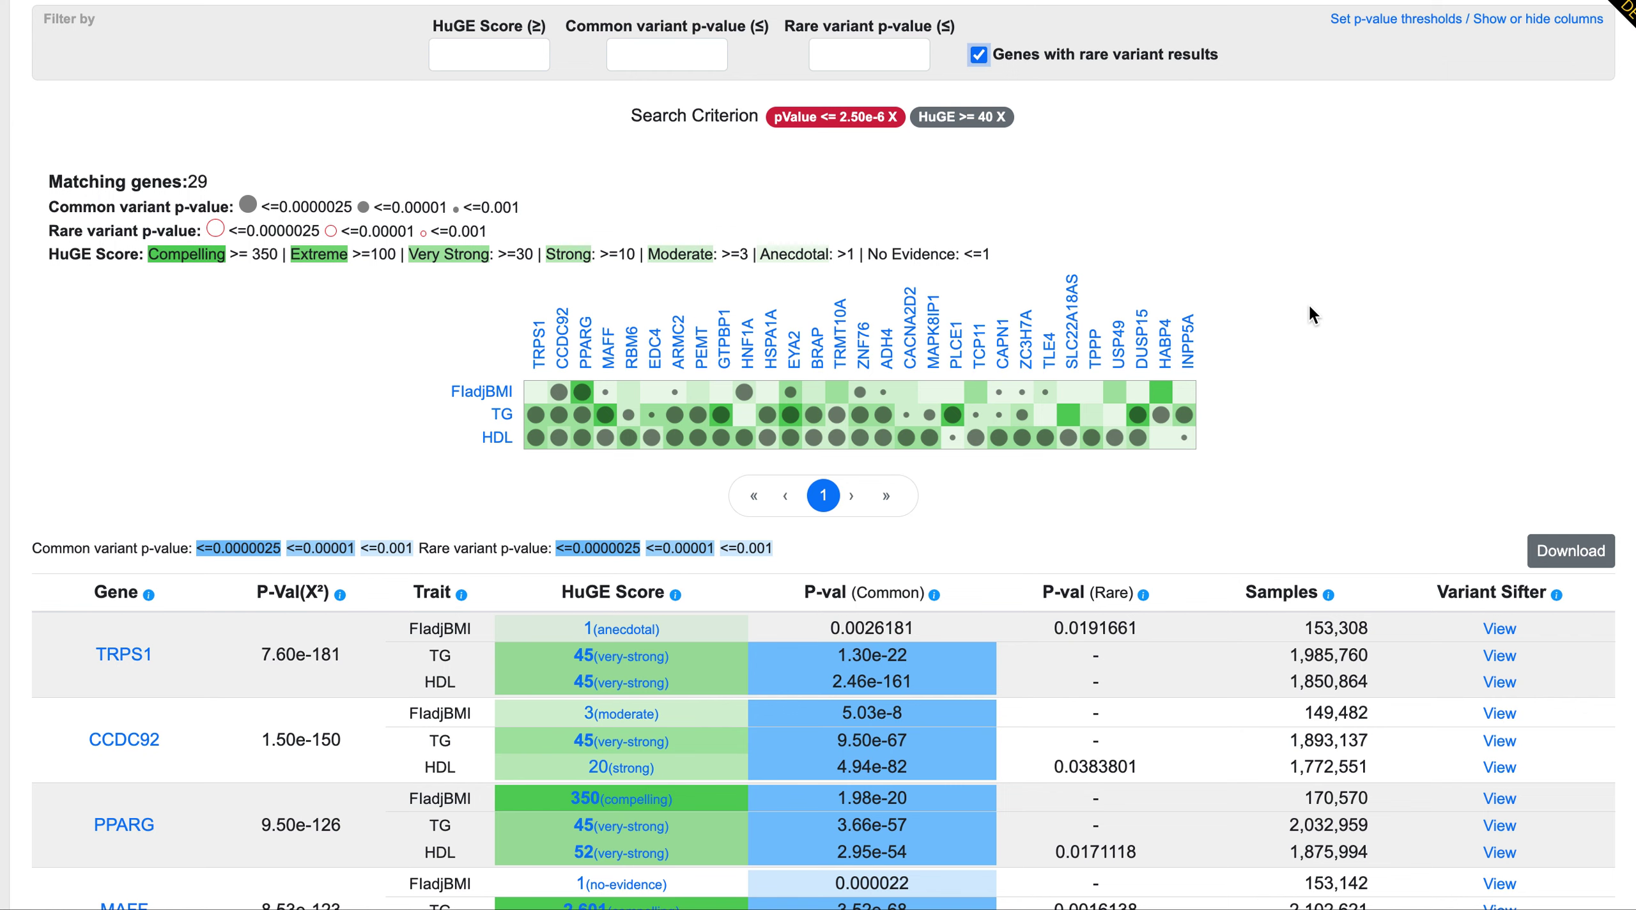
scroll(1310, 307, up, 3)
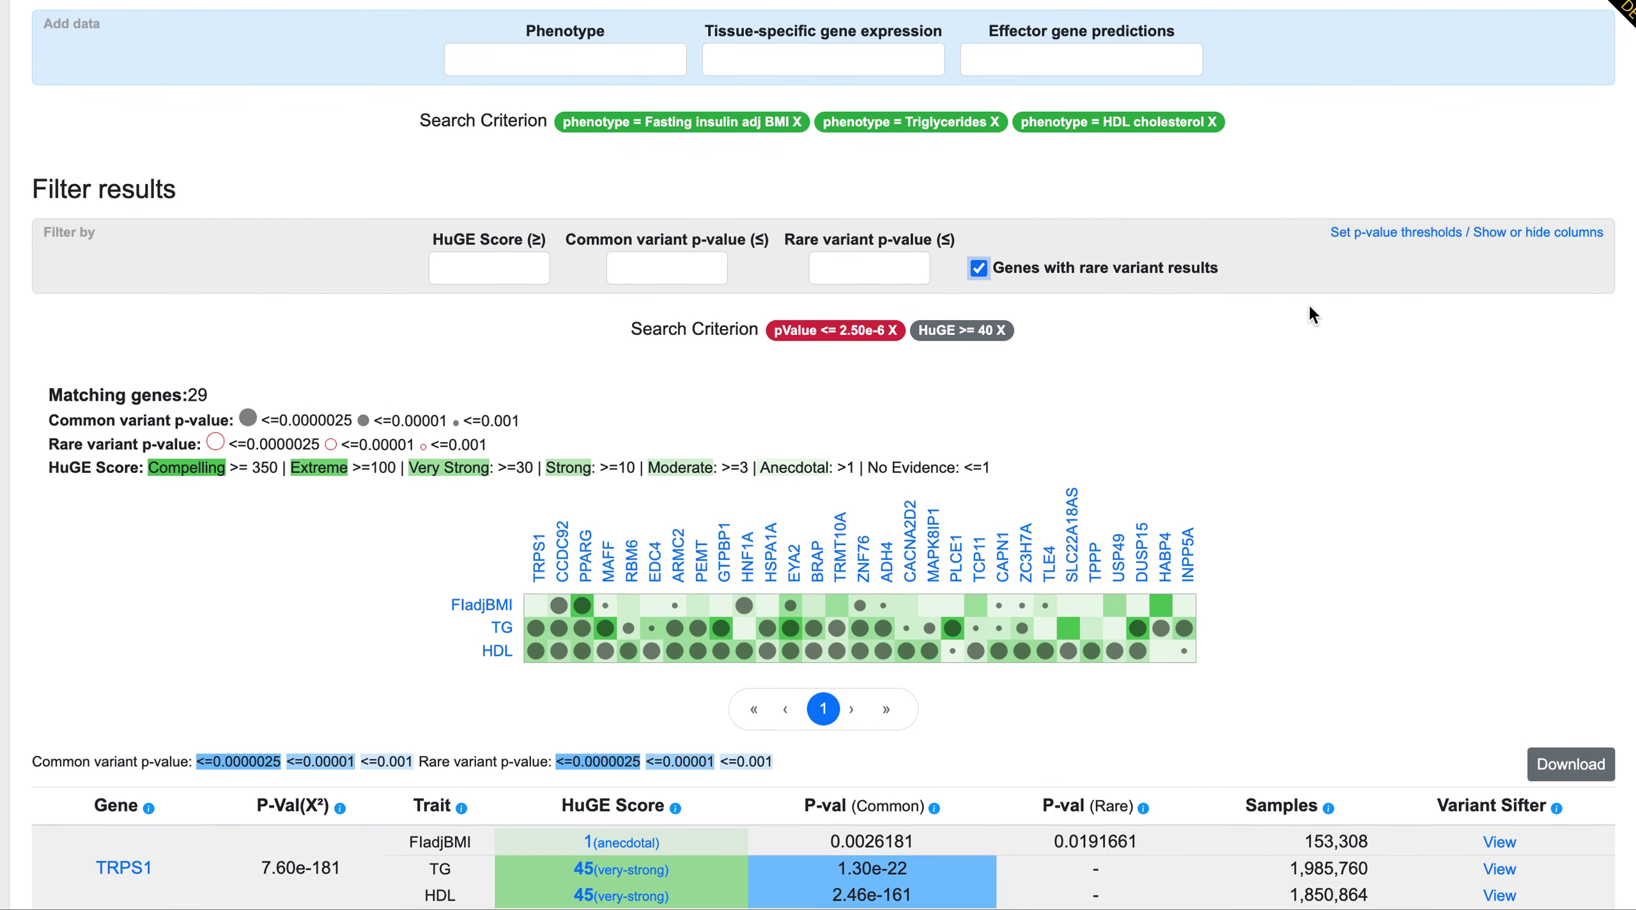
scroll(1309, 314, up, 1)
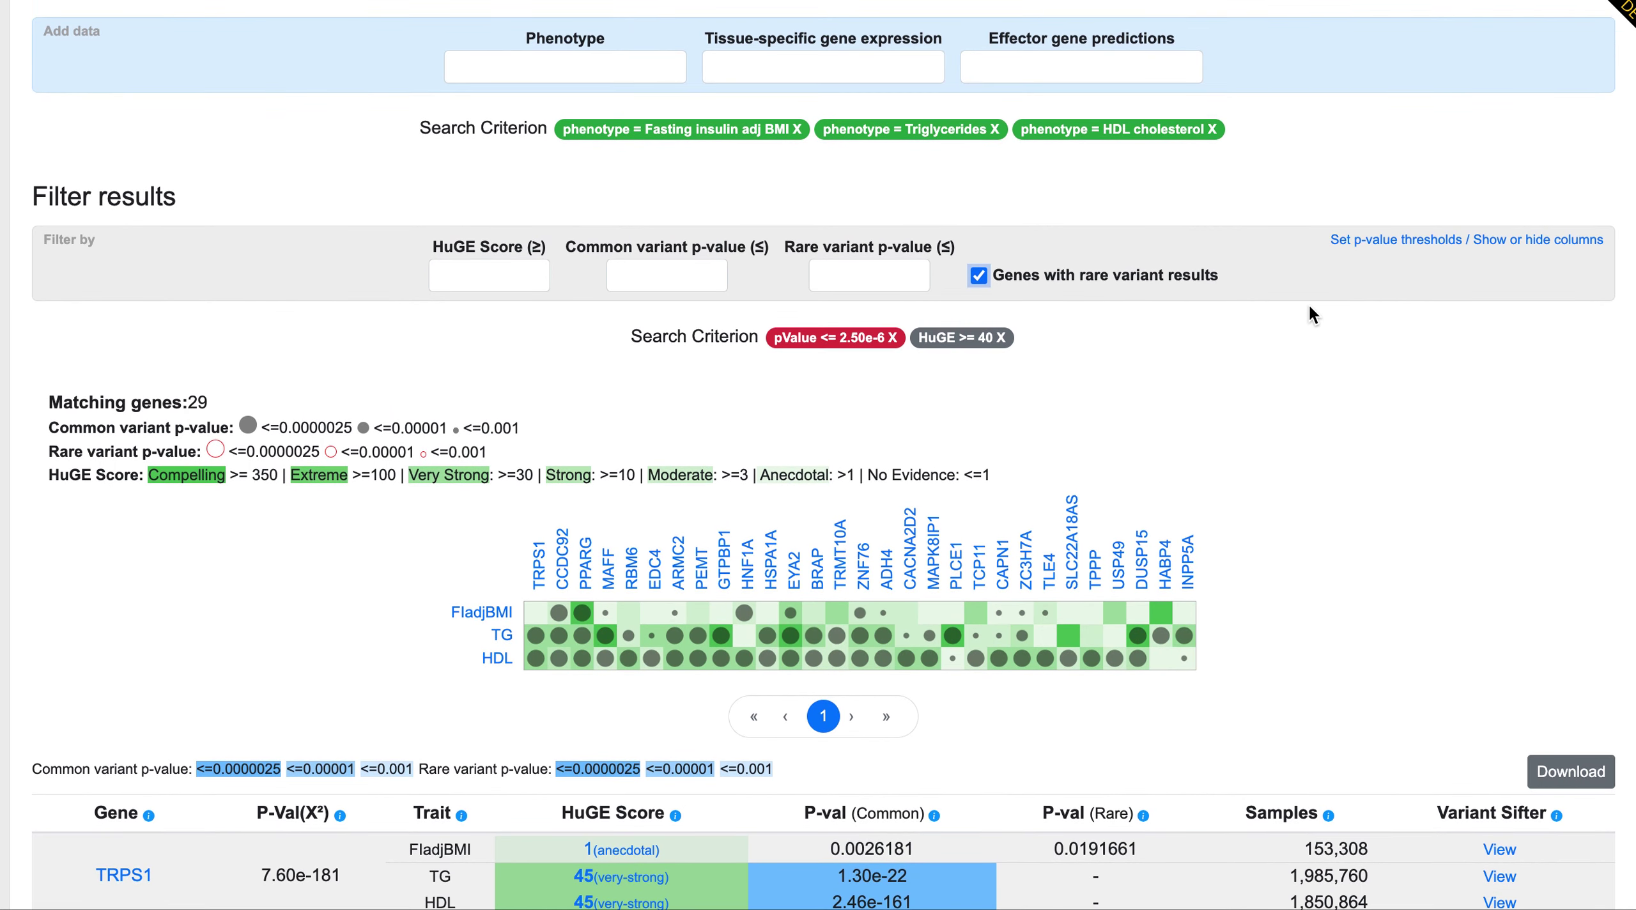
Step: Add adipose tissue as the tissue-specific gene expression criterion
click(838, 67)
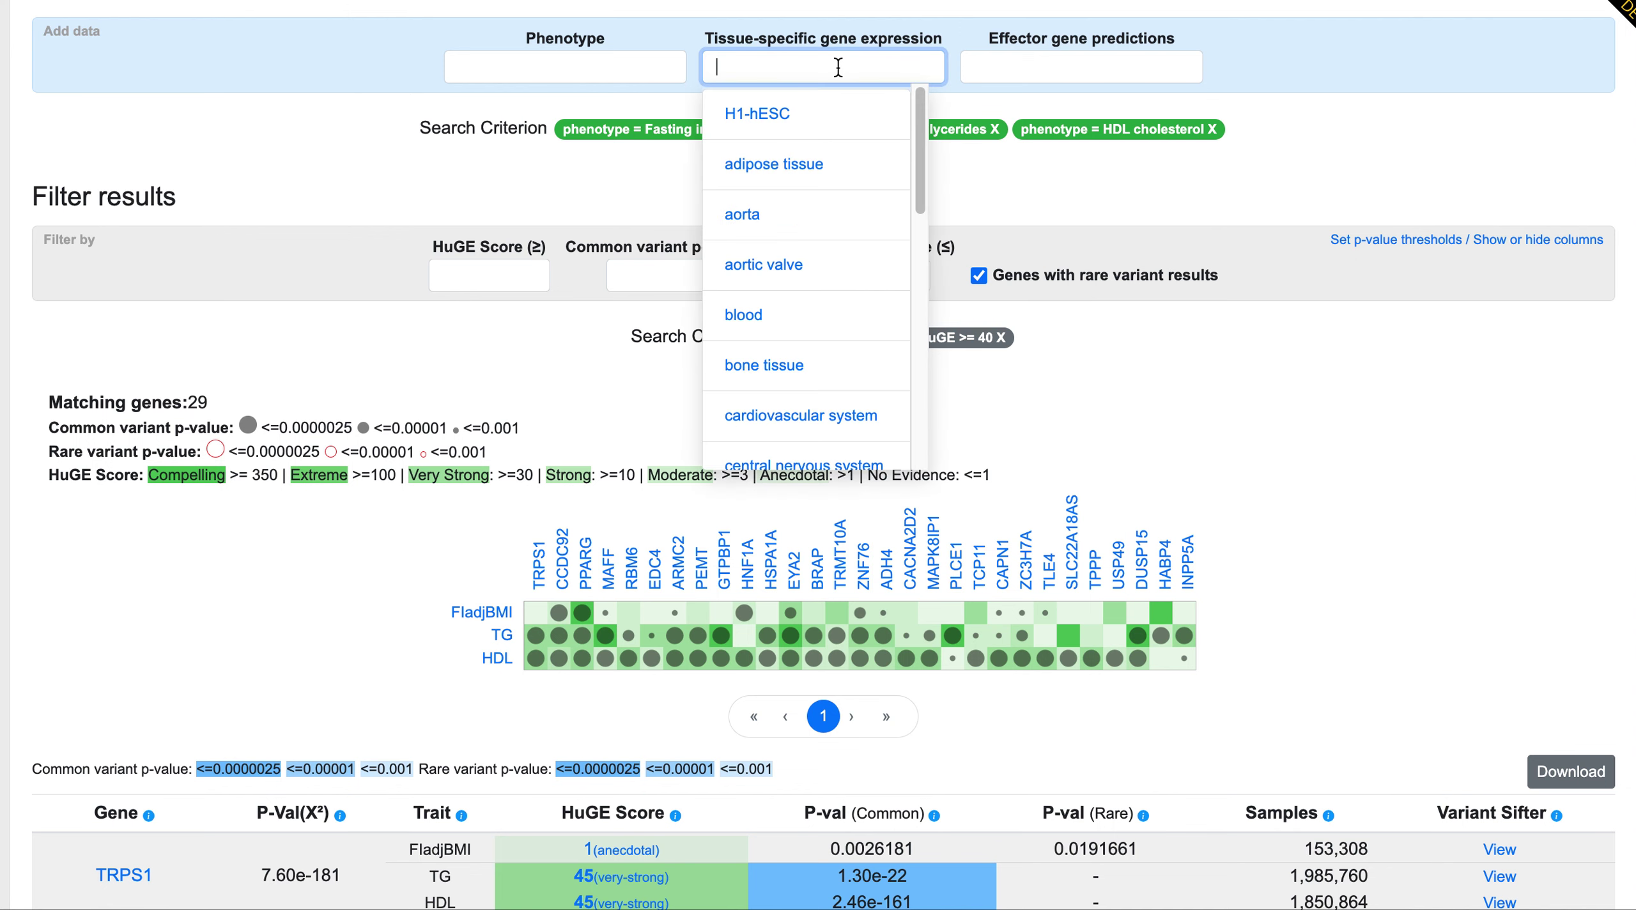
click(777, 169)
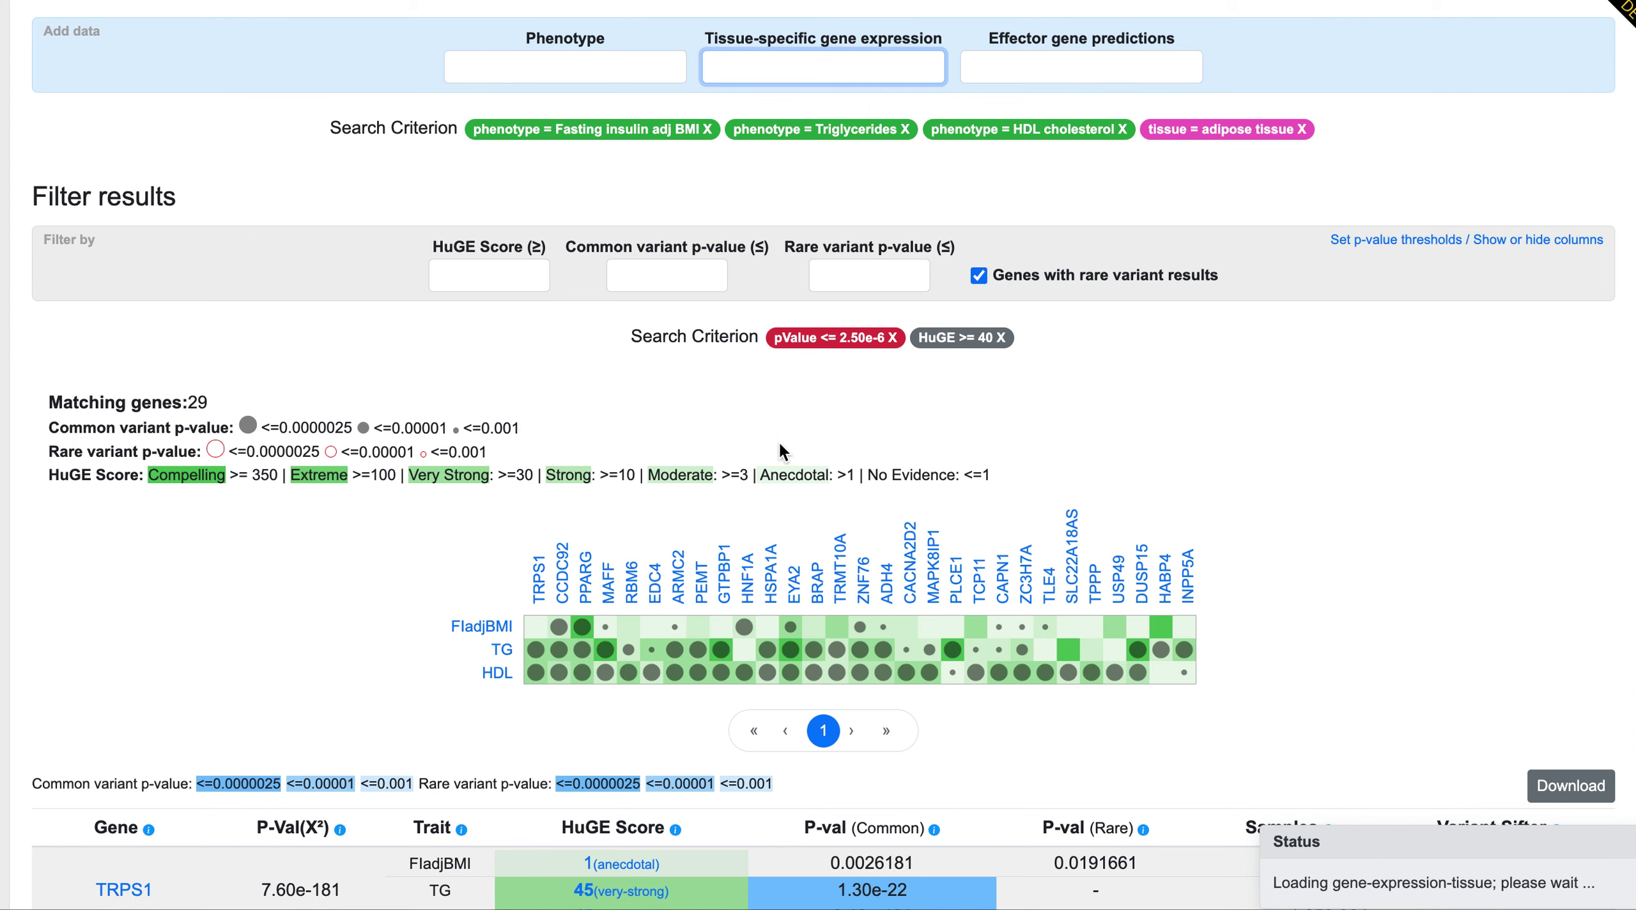
scroll(780, 448, down, 5)
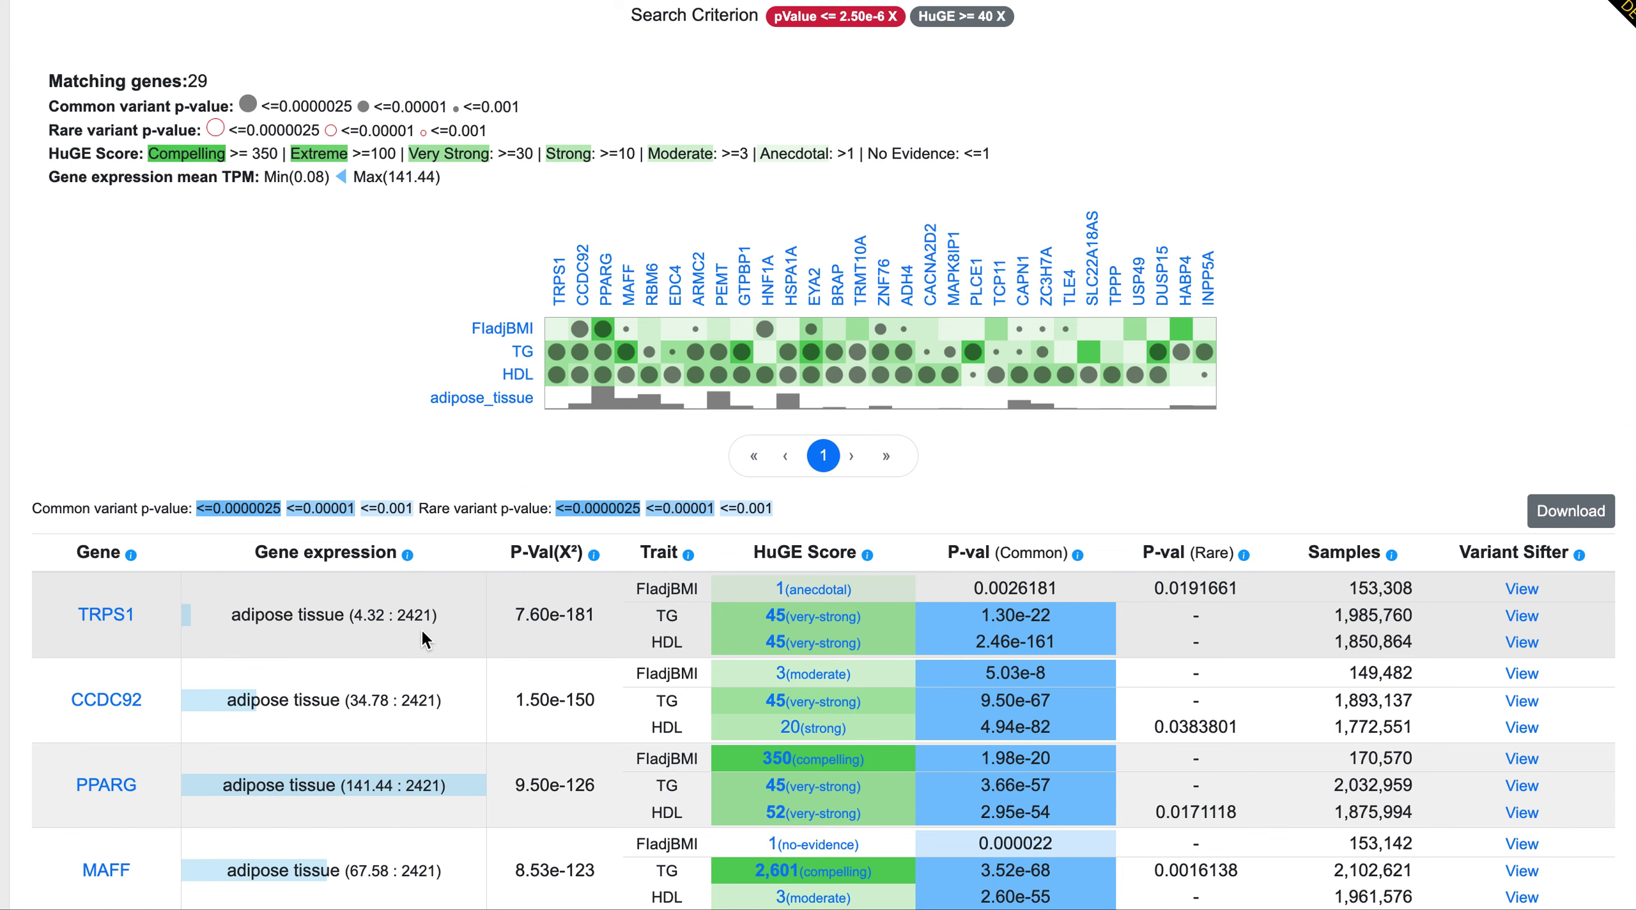
Step: Set the minimum gene expression to 15 TPM and review the remaining 13 genes
scroll(422, 629, up, 2)
scroll(422, 629, up, 5)
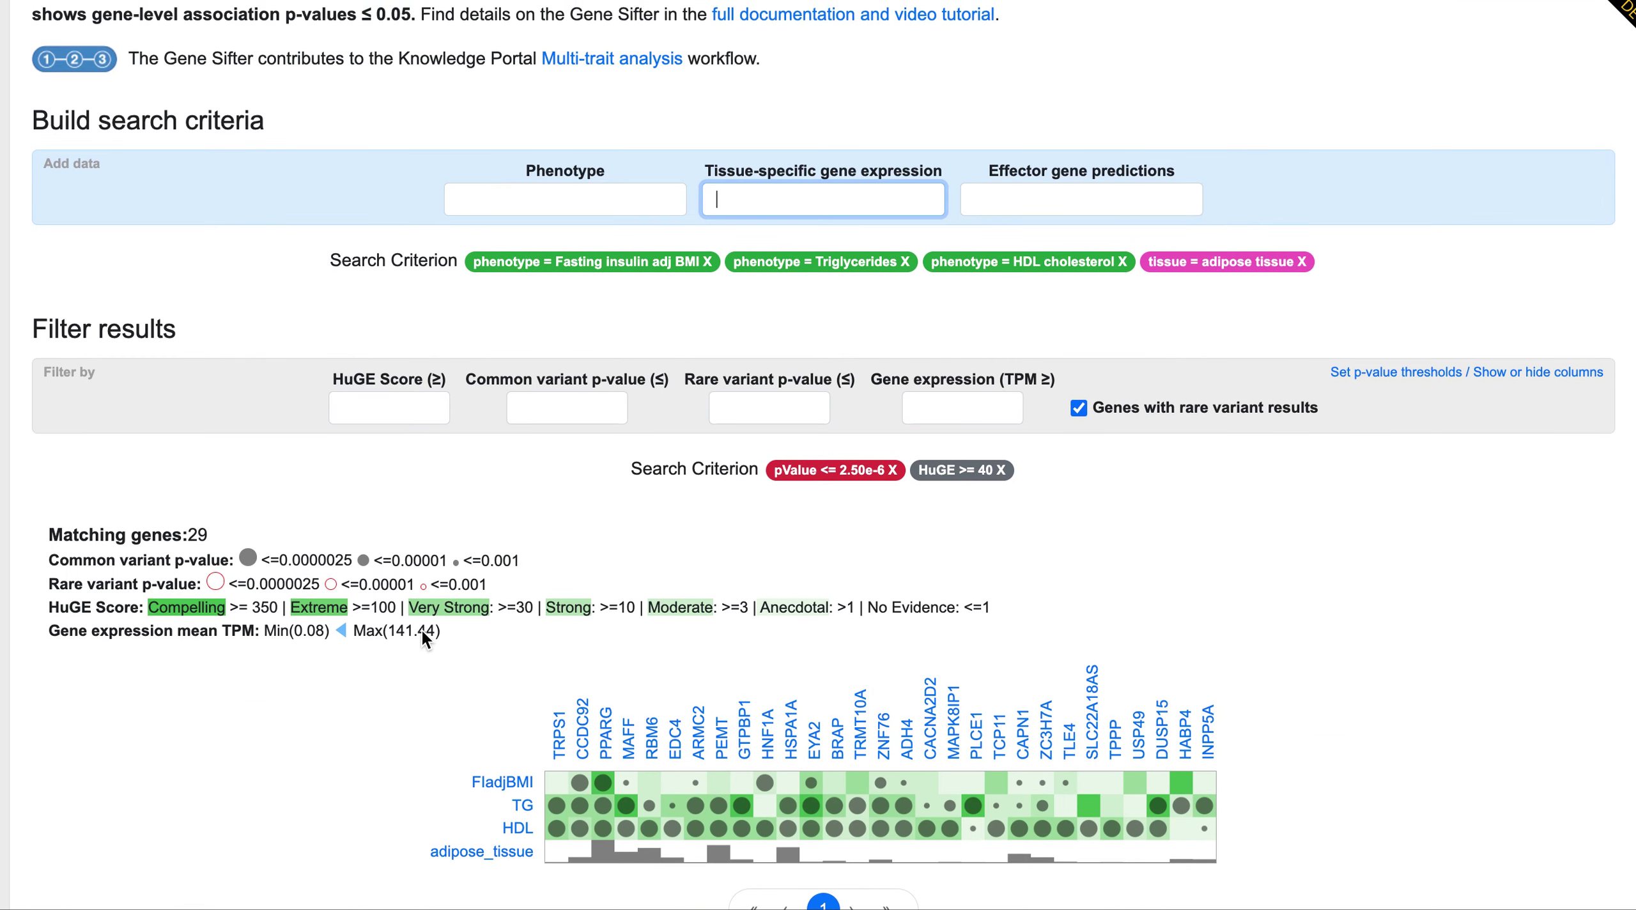
click(963, 406)
text(15)
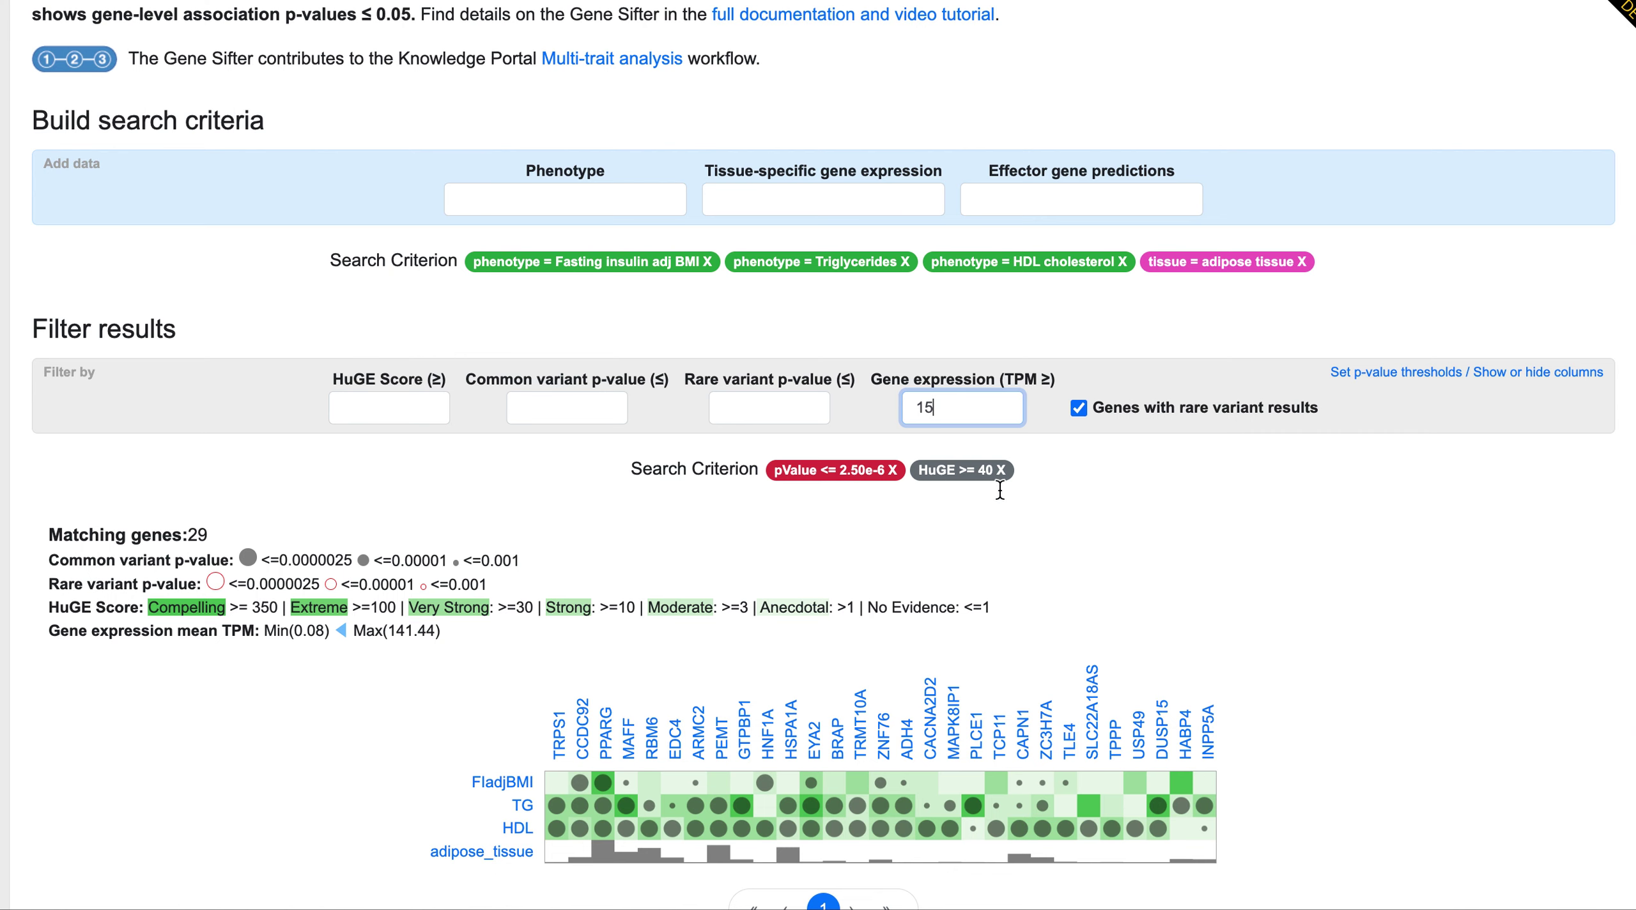
key(Return)
scroll(1021, 511, down, 3)
scroll(1021, 511, down, 9)
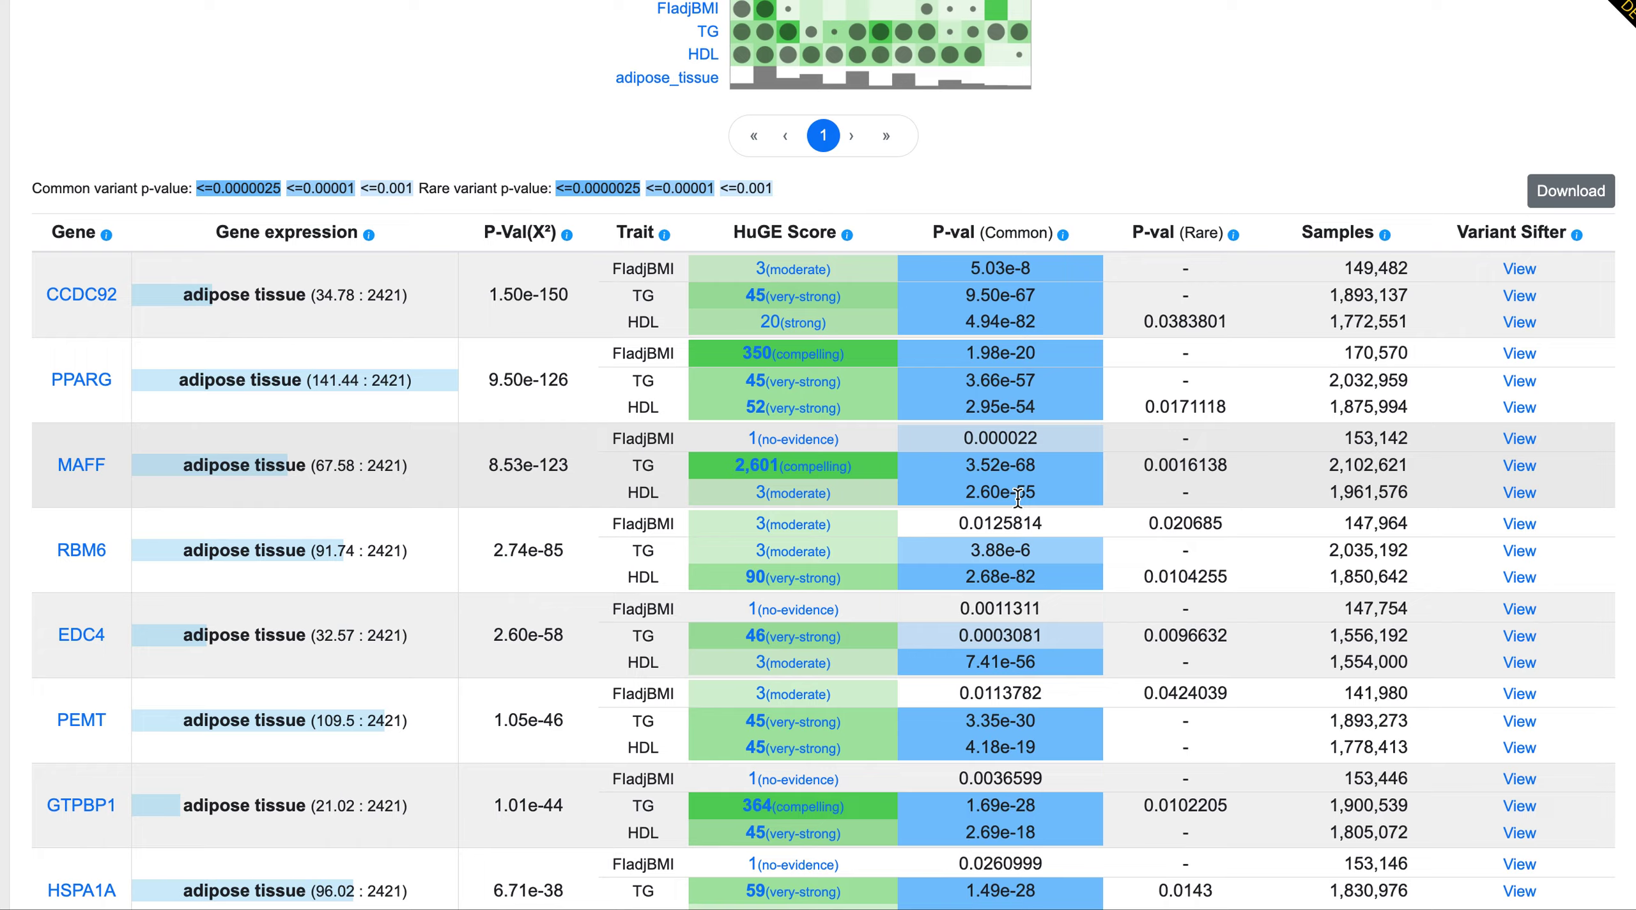
scroll(1018, 498, up, 3)
scroll(1019, 497, up, 4)
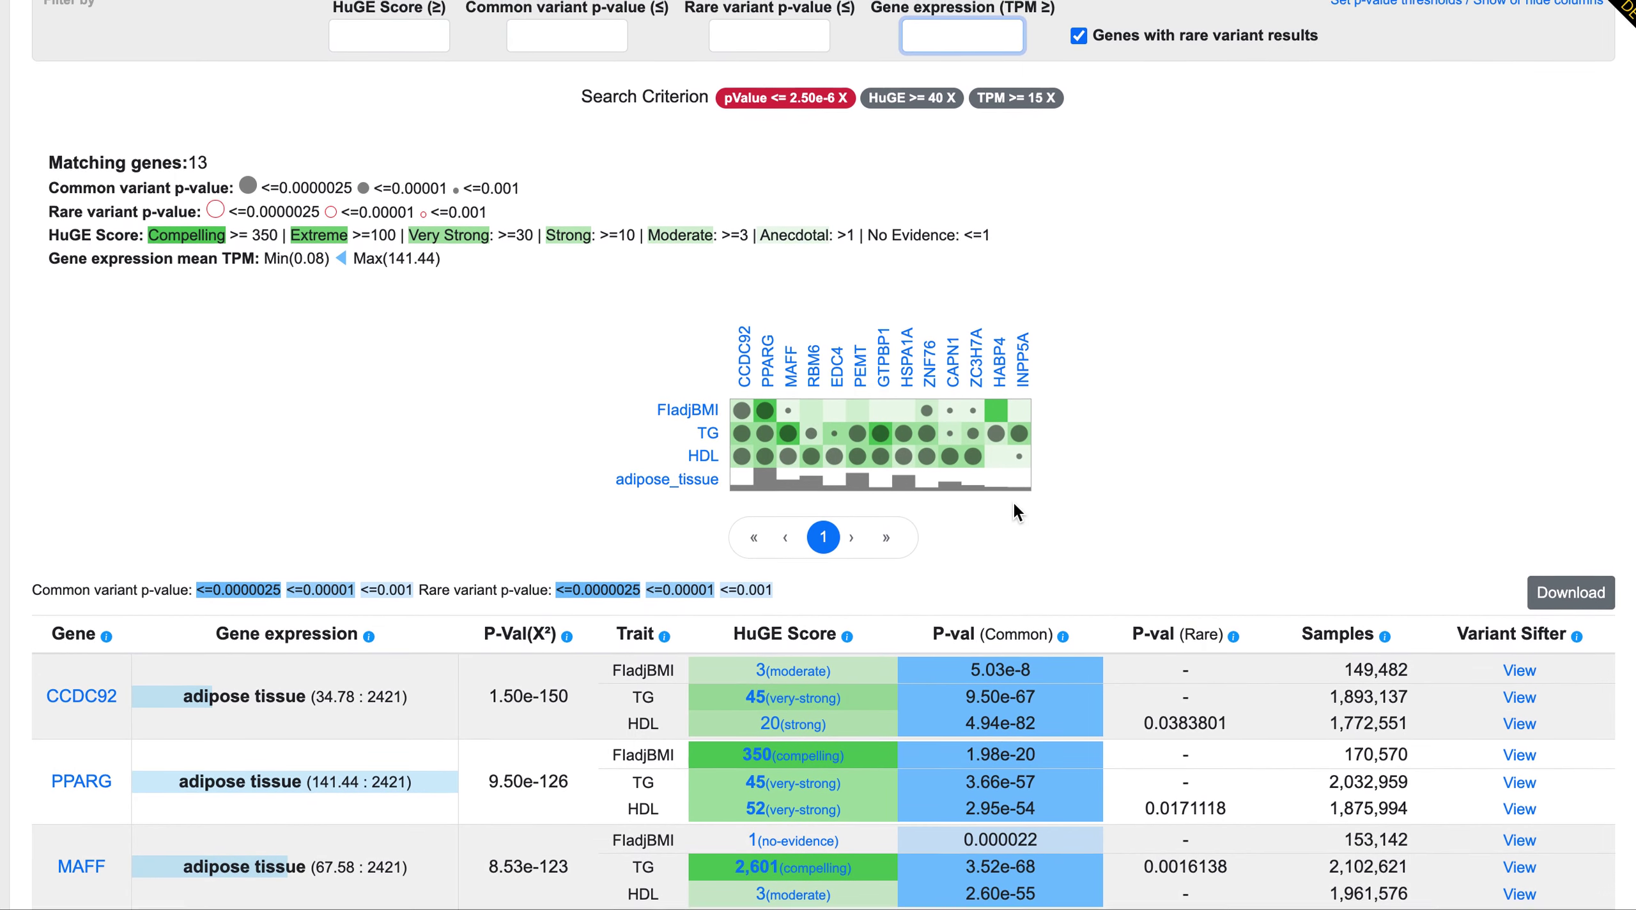
scroll(1013, 501, up, 2)
scroll(1012, 502, up, 1)
Step: Add the Mahajan A and McCarthy MI 2019 Type 2 diabetes effector gene prediction list
scroll(1012, 503, up, 2)
scroll(1012, 503, up, 3)
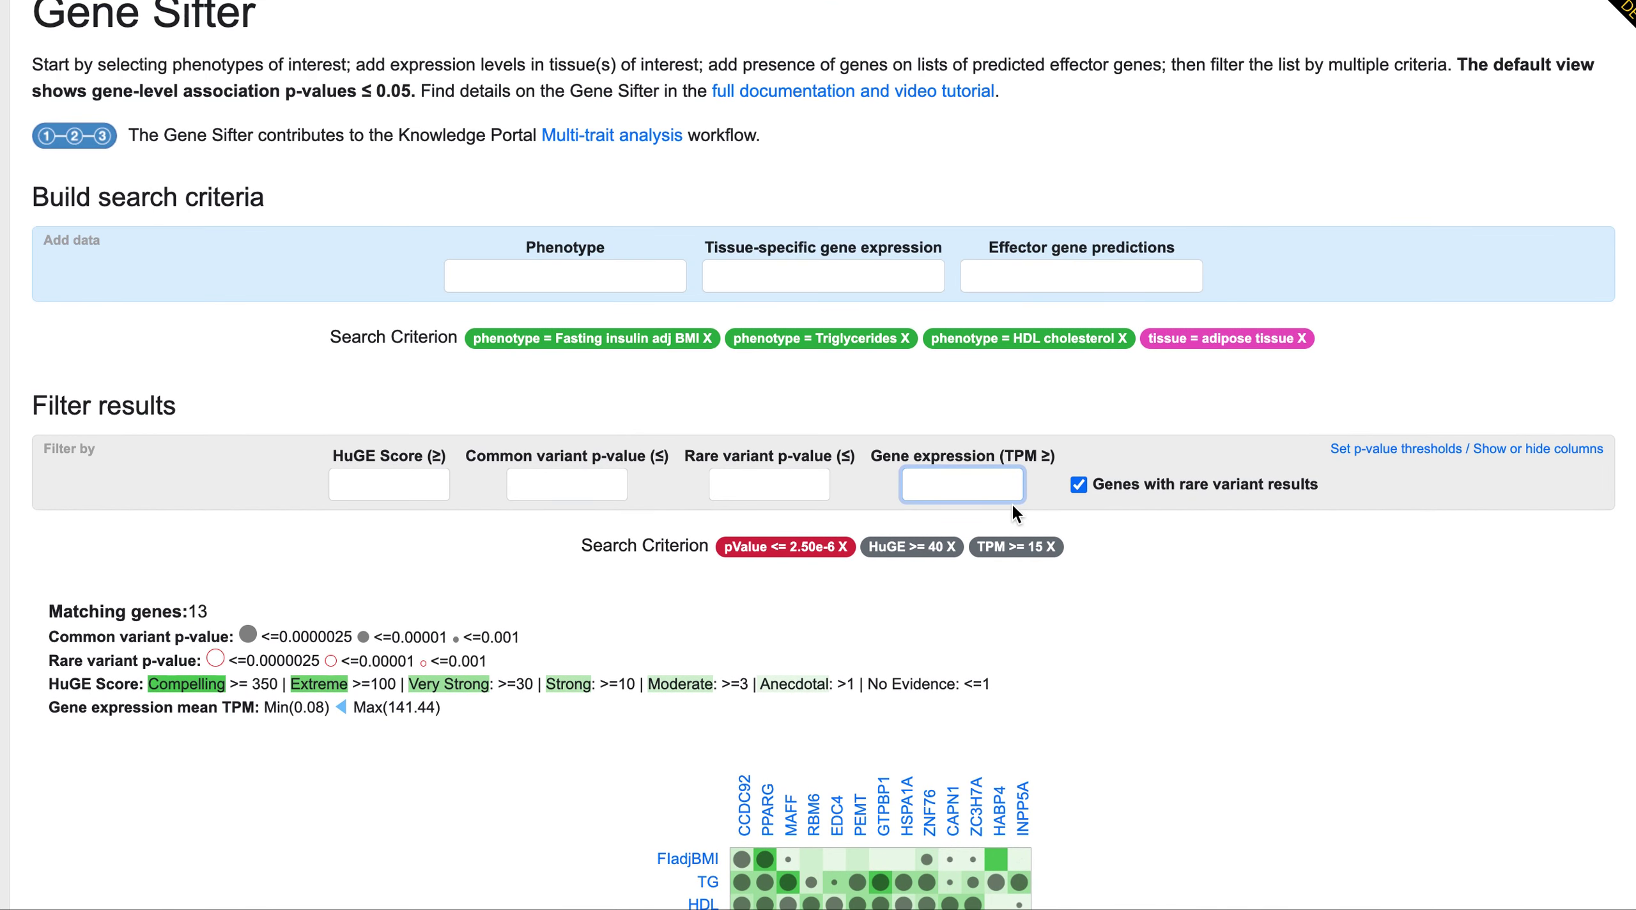
click(1125, 272)
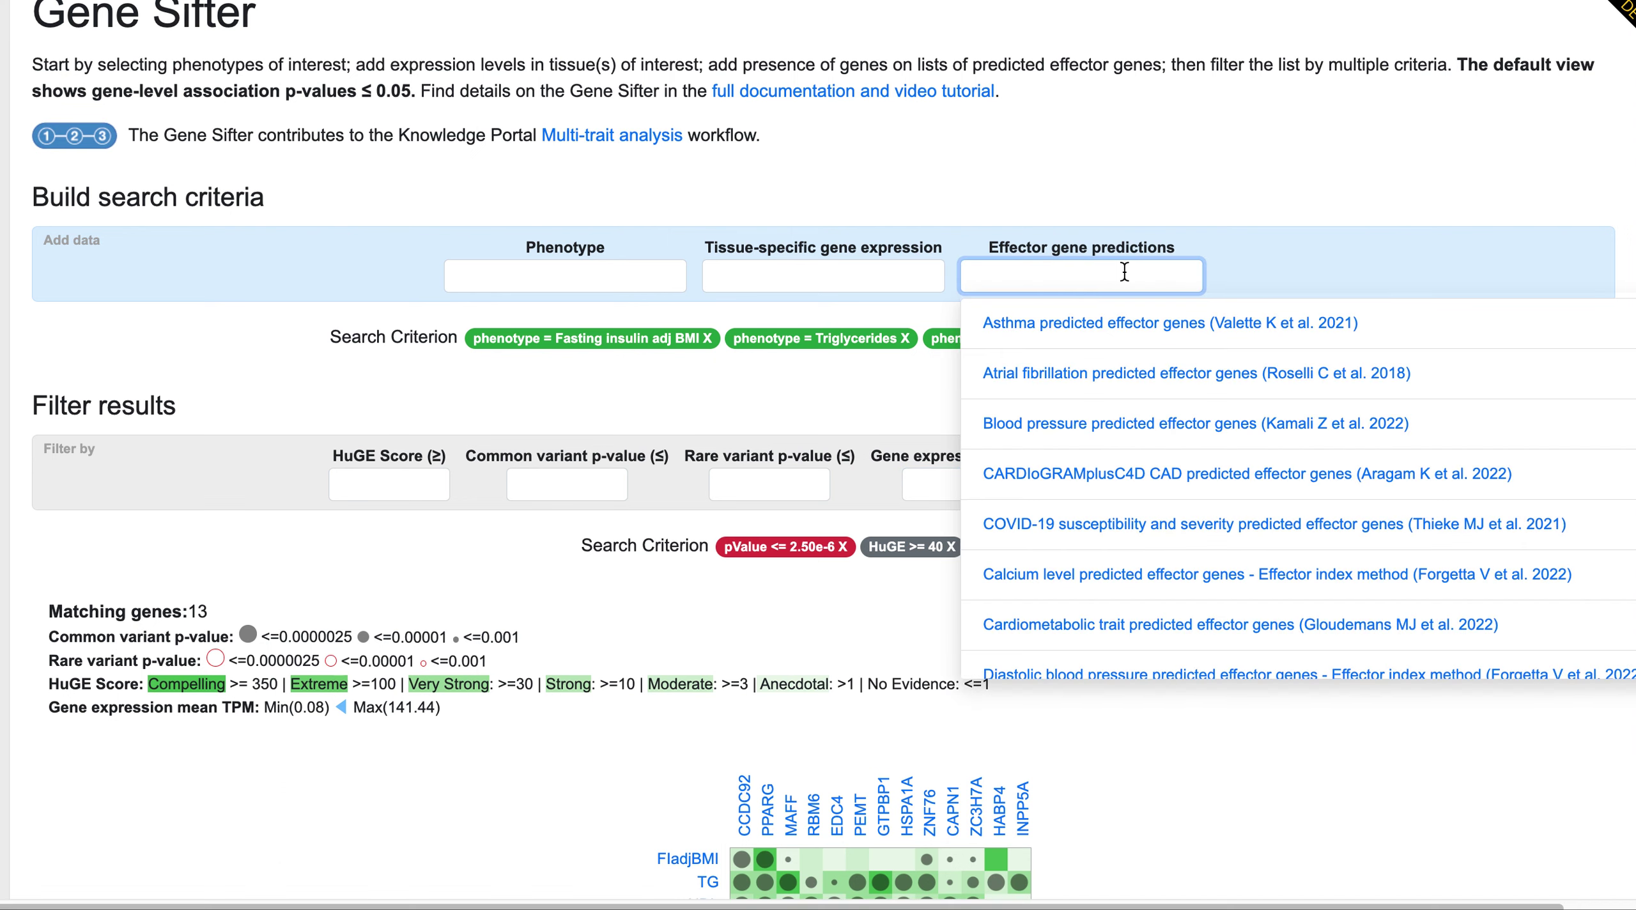
text(type 2)
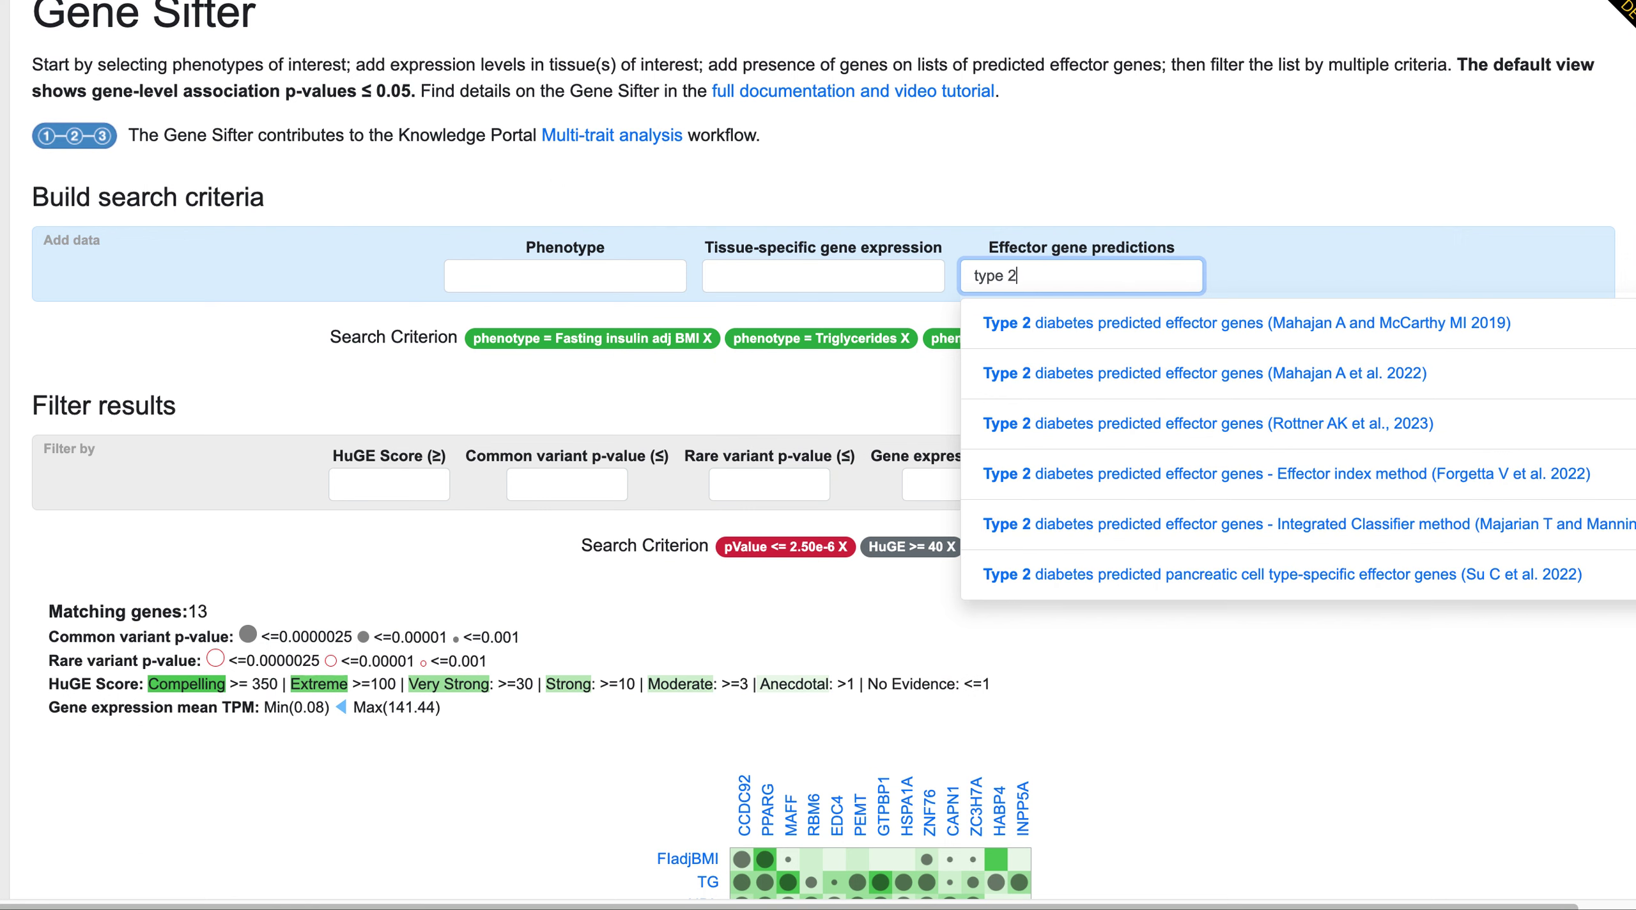
click(1133, 325)
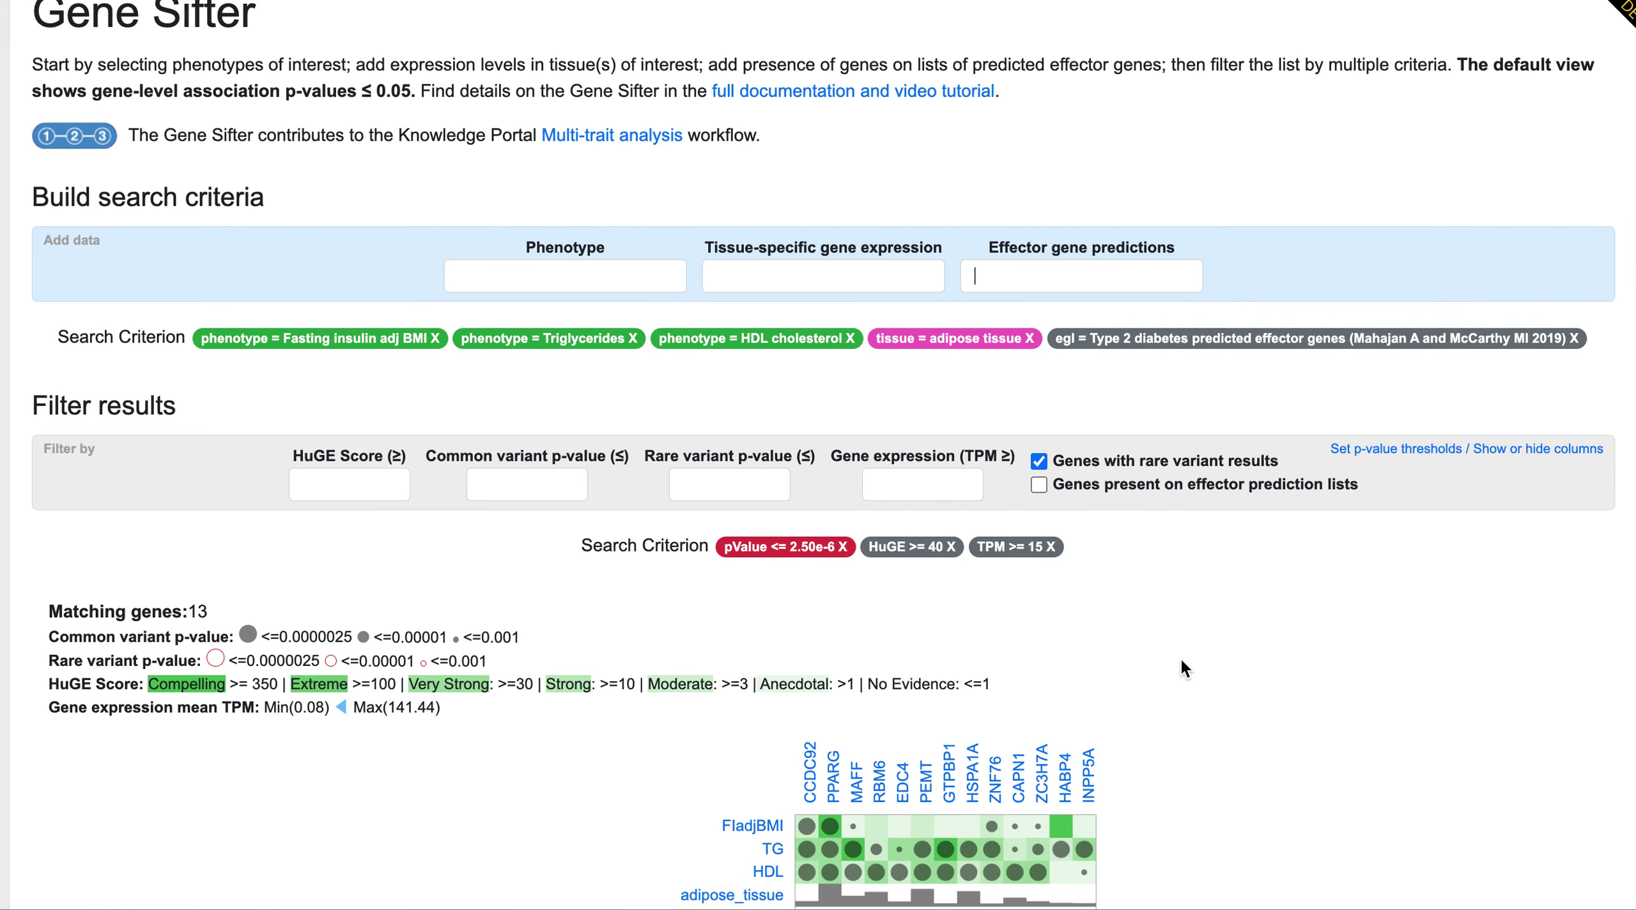
scroll(1182, 657, down, 5)
scroll(1181, 658, down, 7)
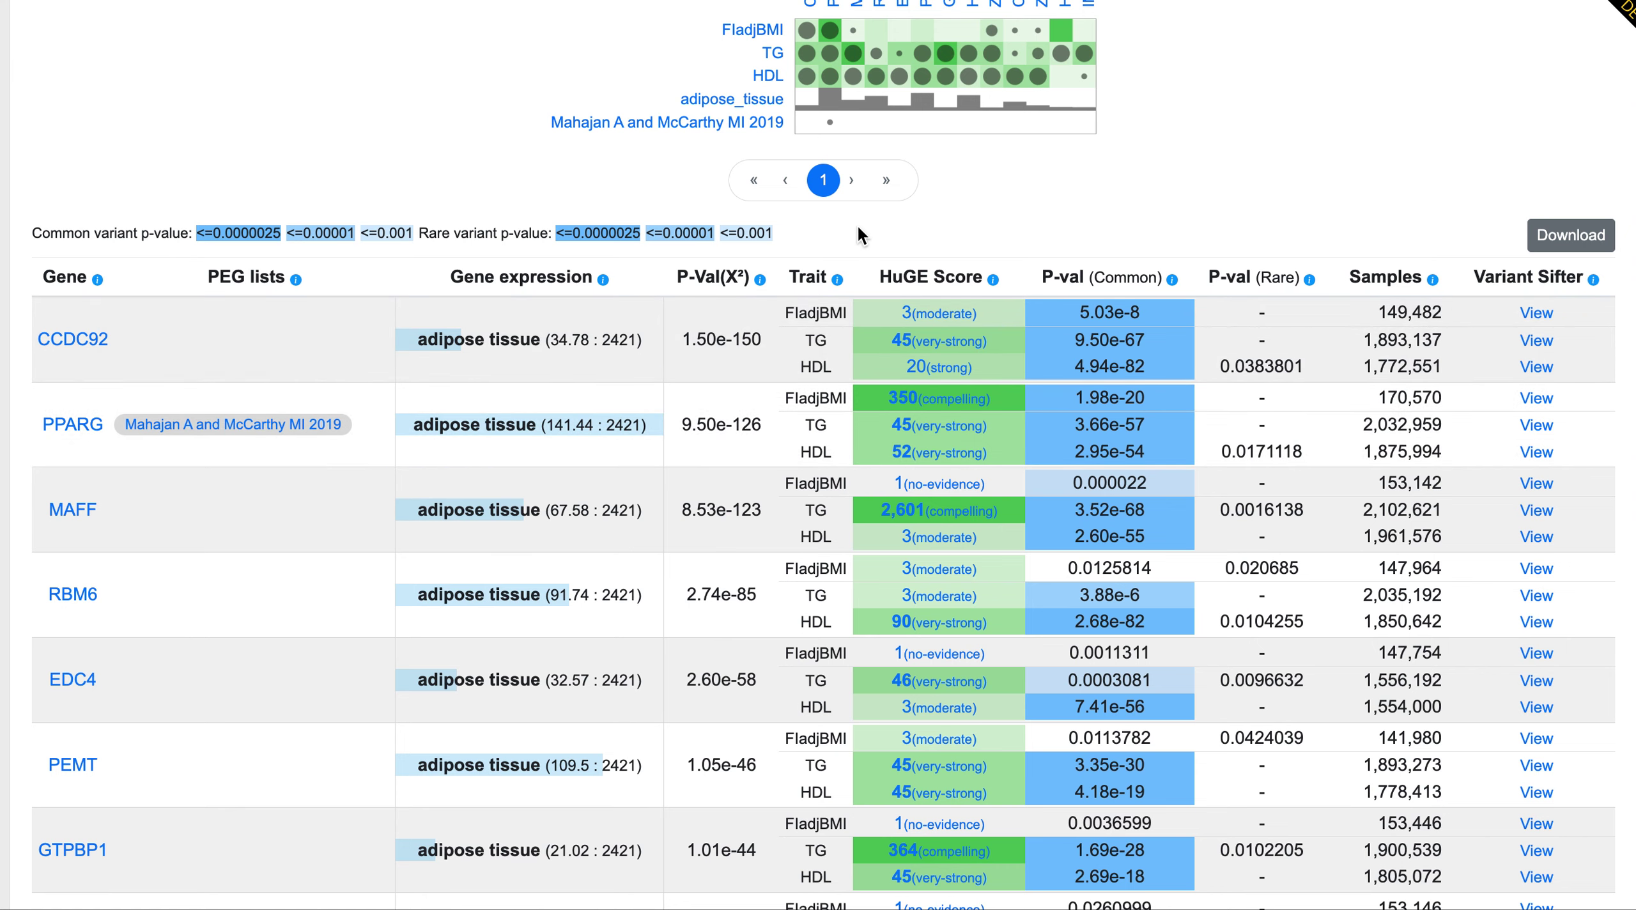
Step: Tick 'Genes present on effector prediction lists' so only PPARG remains
scroll(1300, 184, up, 5)
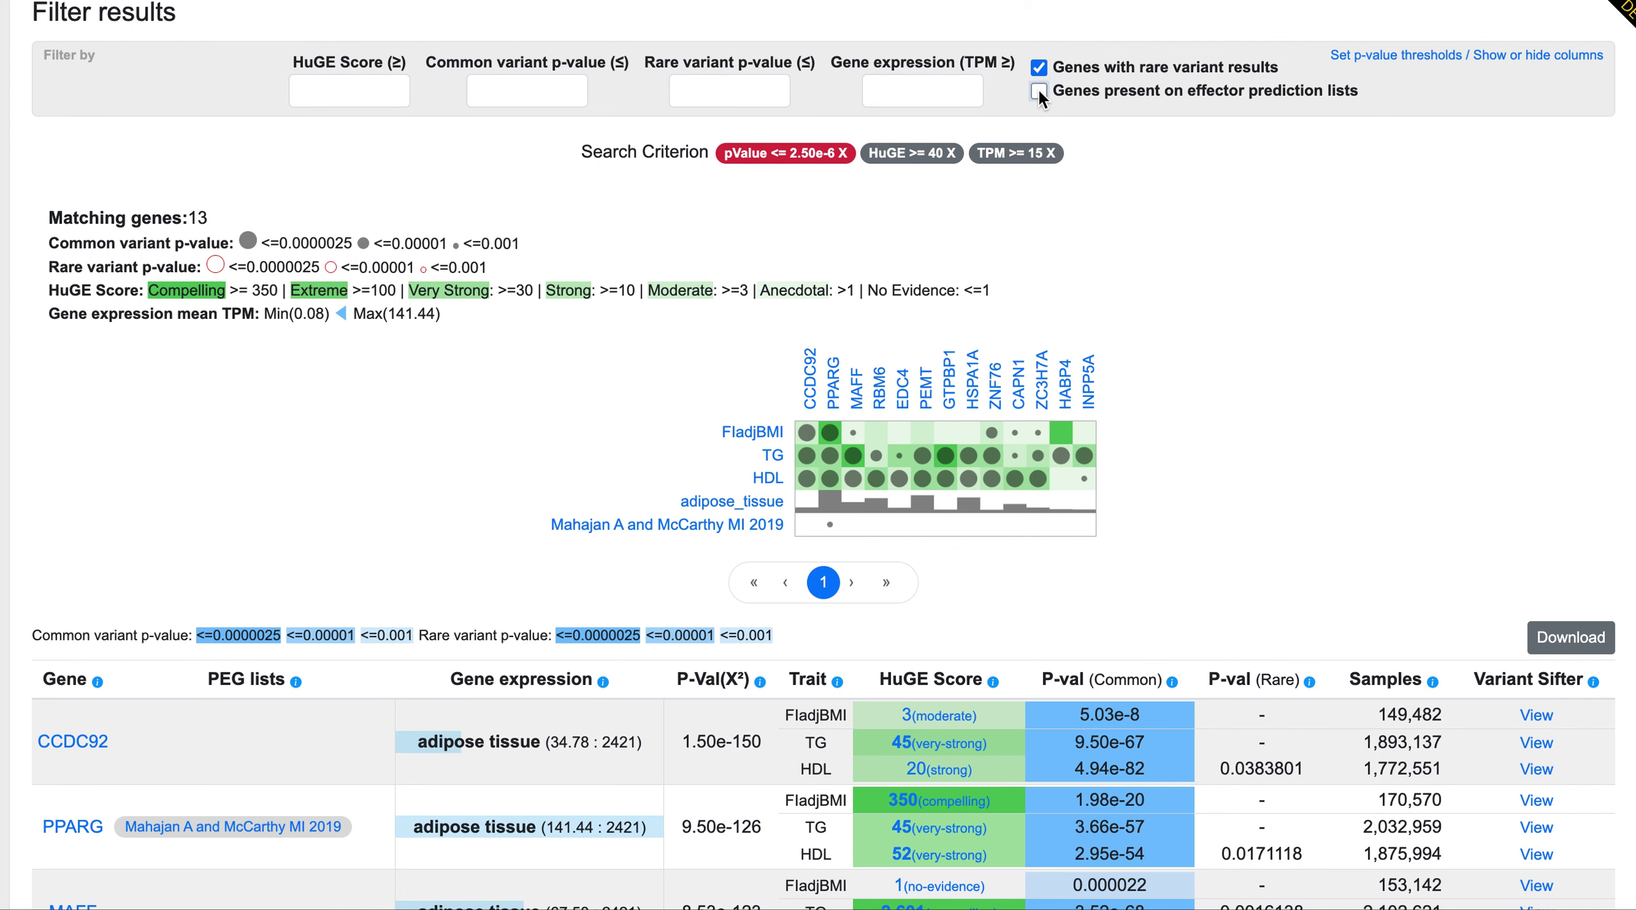
click(1040, 91)
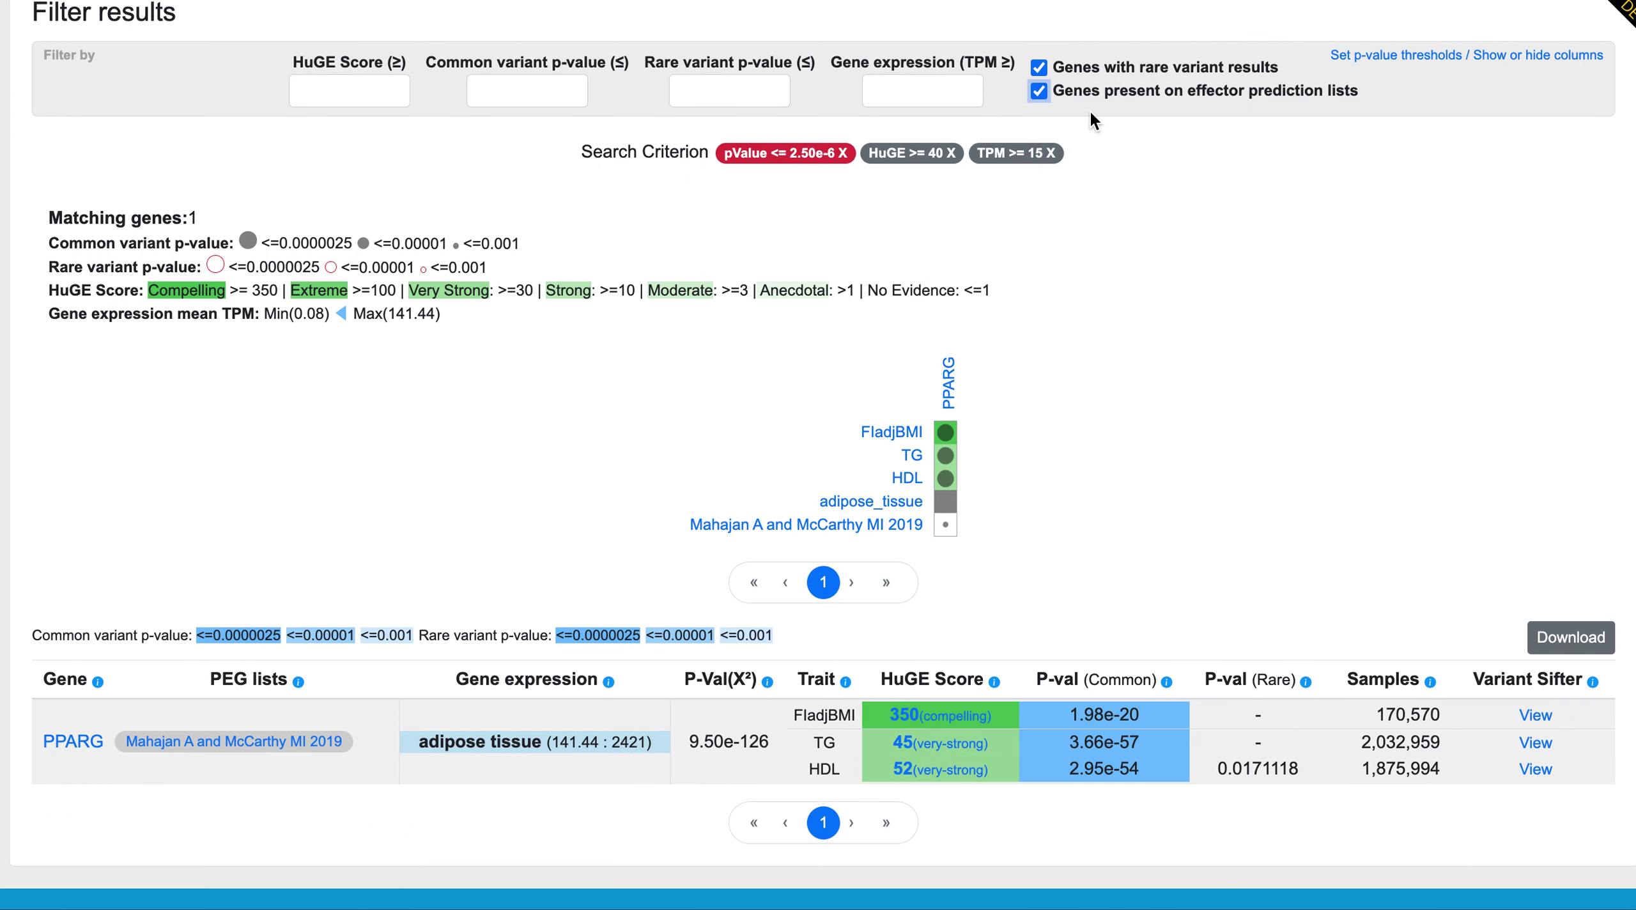